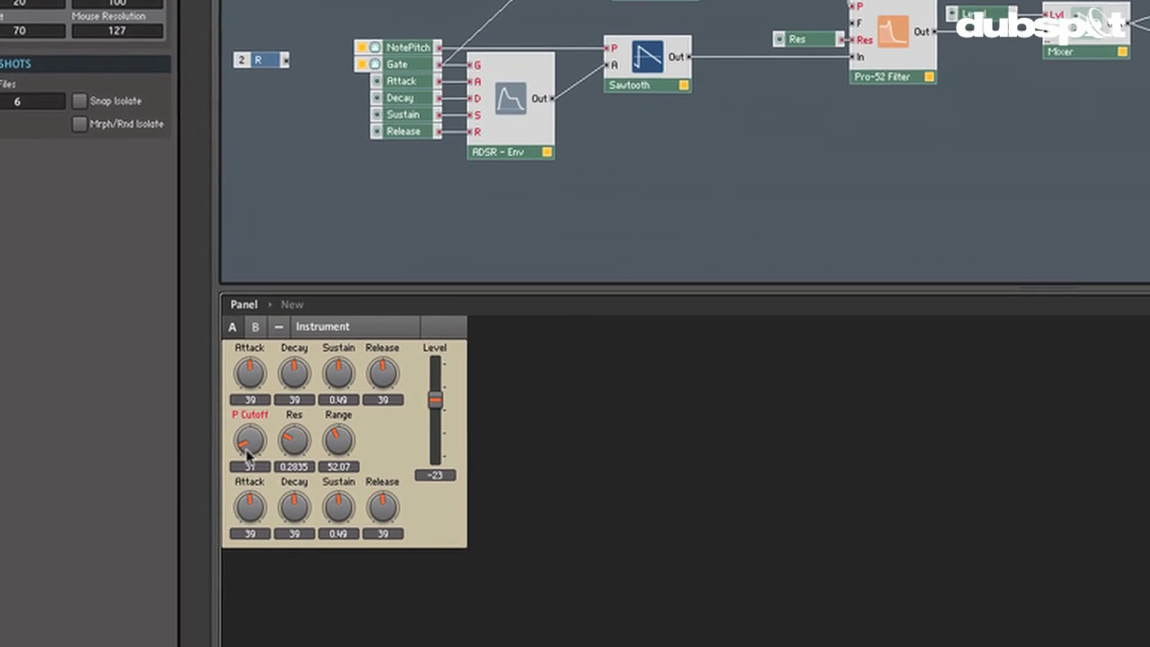
- Set P Cutoff to 20 and Range to 127 on the instrument panel
left_click_drag(247, 453, 250, 480)
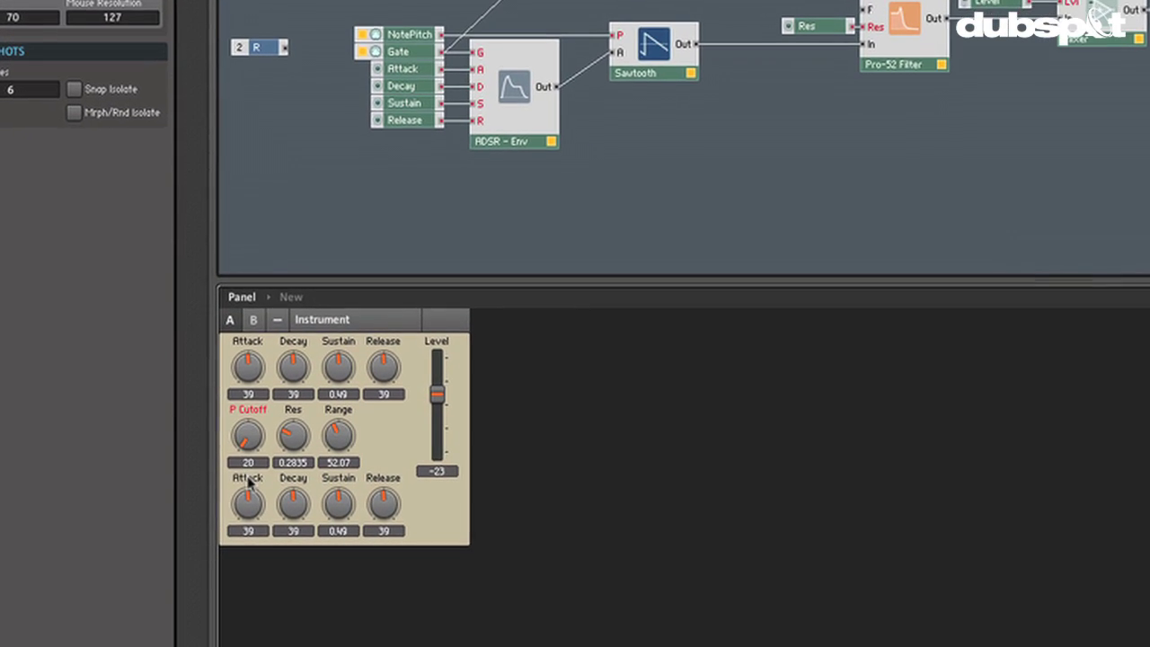
left_click_drag(362, 440, 346, 409)
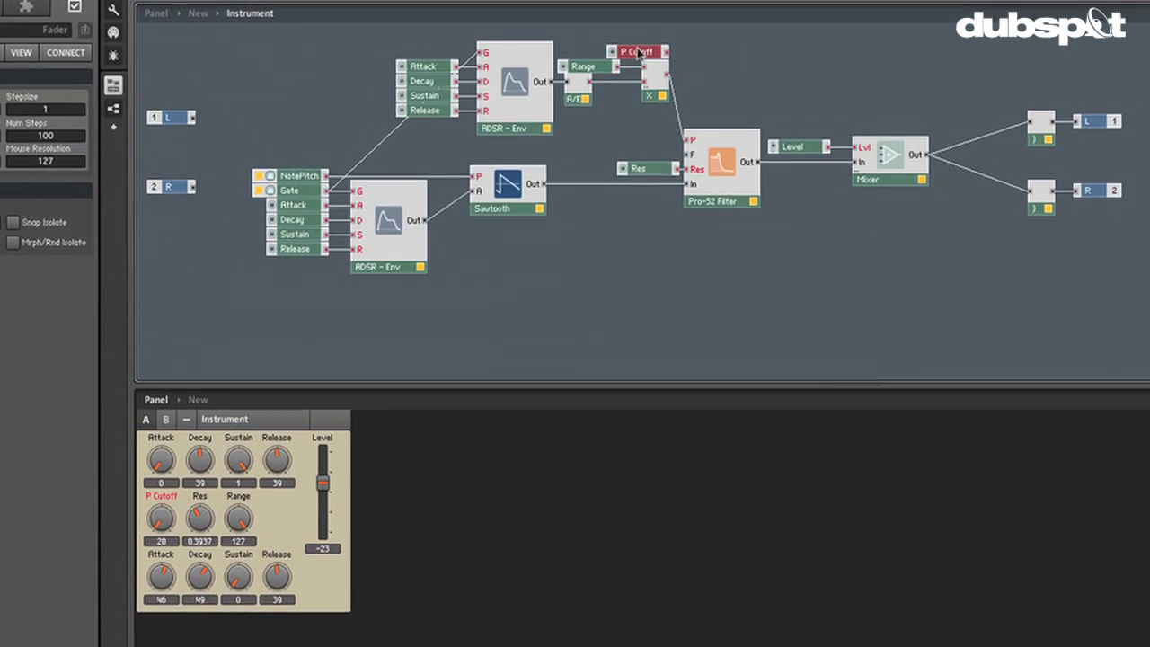
- Move the P Cutoff module down and insert a built-in module near the filter's P input
left_click_drag(637, 52, 634, 138)
right_click(696, 119)
mouse_move(790, 116)
mouse_move(997, 185)
left_click(1034, 257)
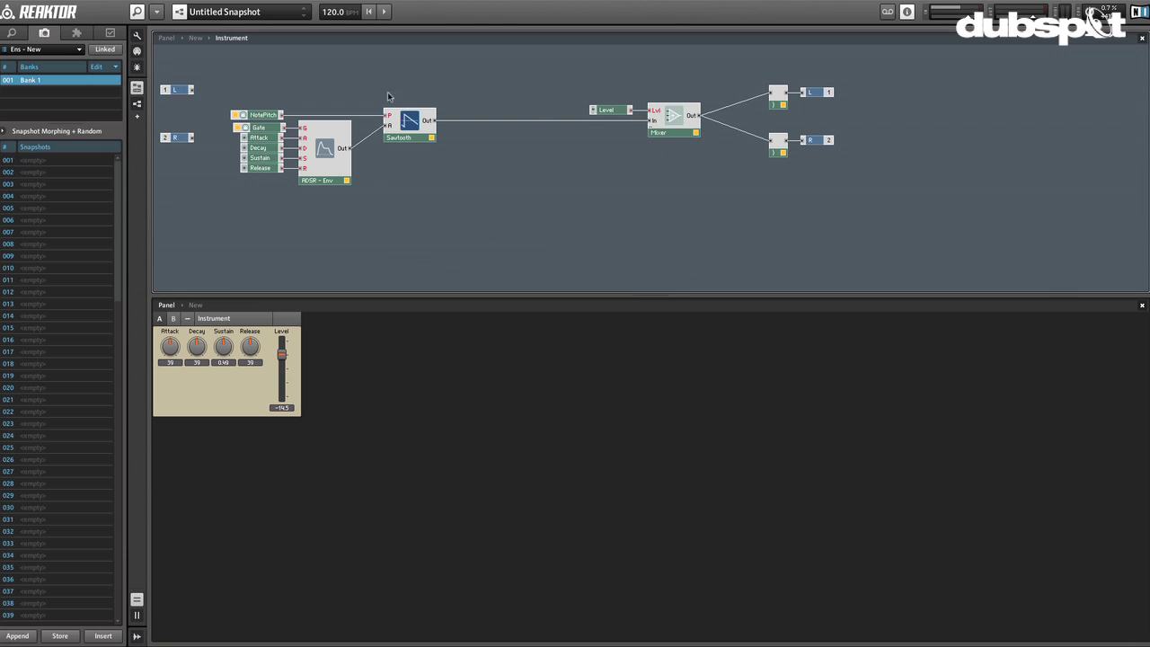
- Align the NotePitch, Gate, Attack, Decay, Sustain and Release modules in a compact column beside the ADSR - Env module
left_click(412, 130)
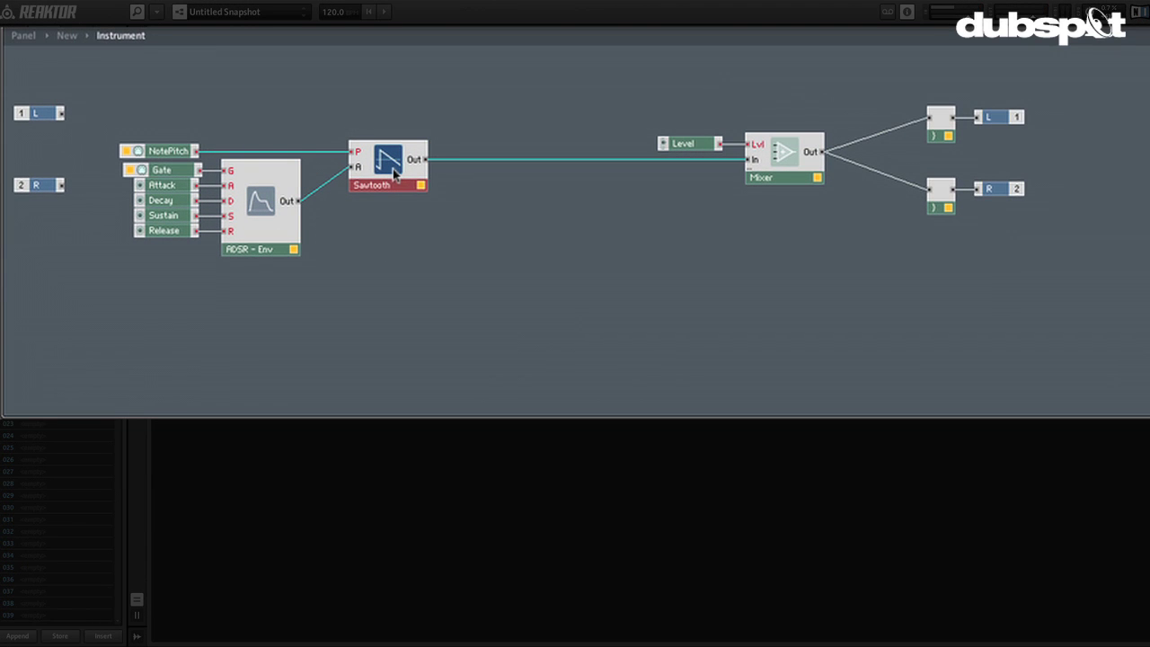
left_click_drag(158, 152, 161, 154)
left_click_drag(267, 308, 178, 172)
left_click(195, 258)
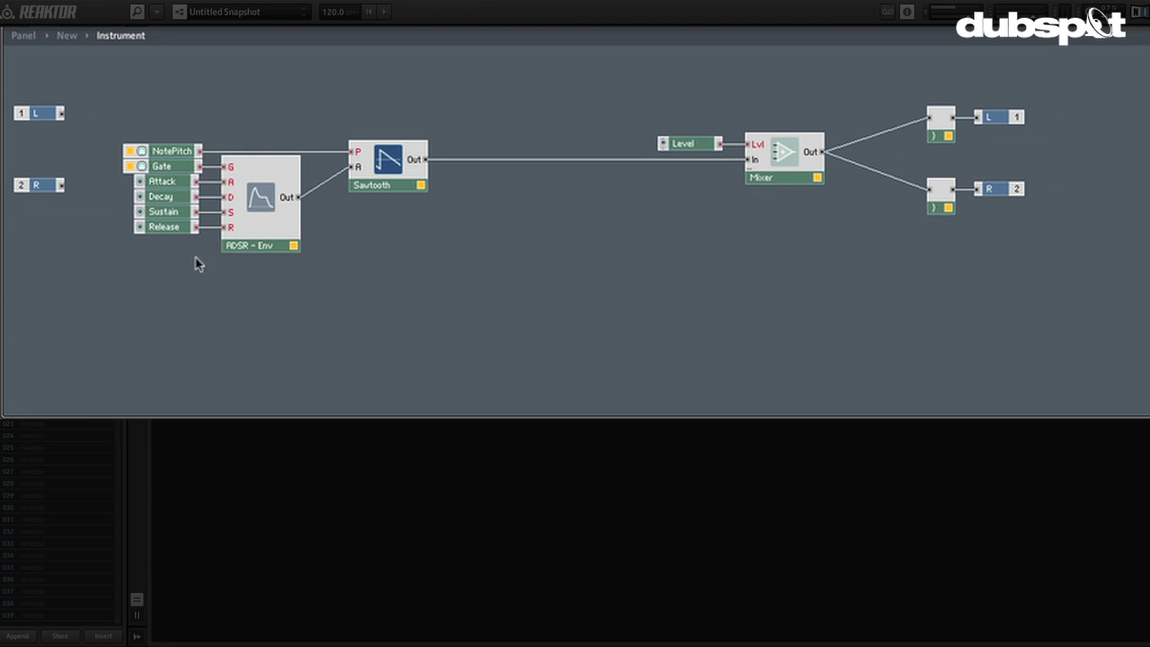
left_click(242, 250)
left_click(171, 257)
left_click_drag(140, 264, 158, 183)
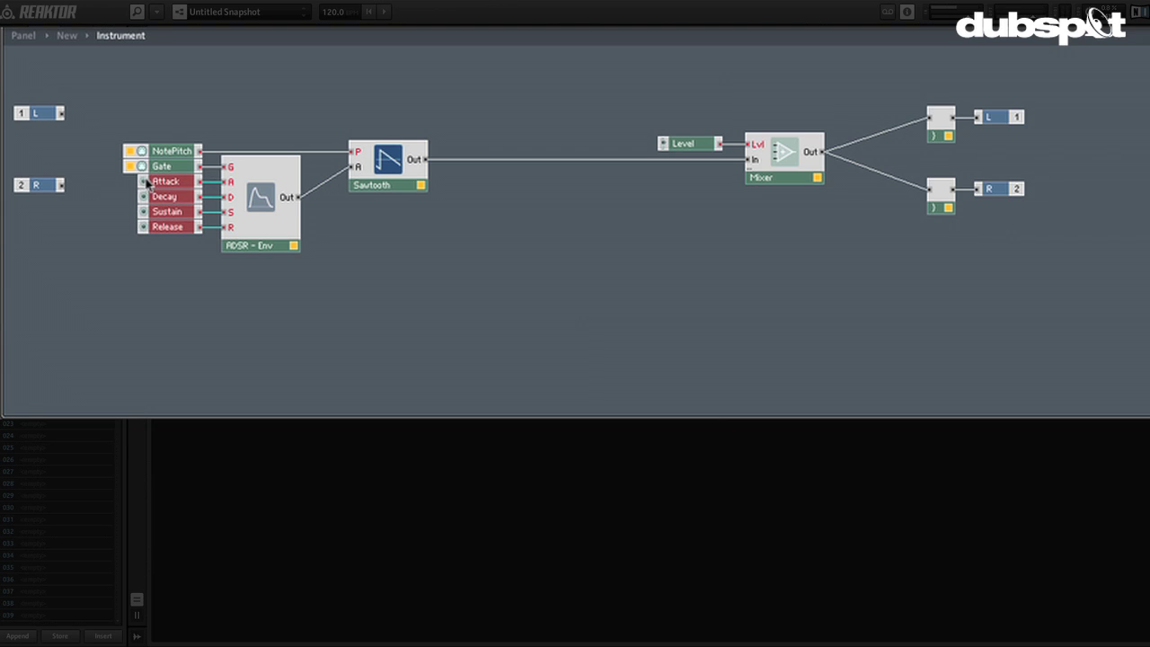
left_click(165, 260)
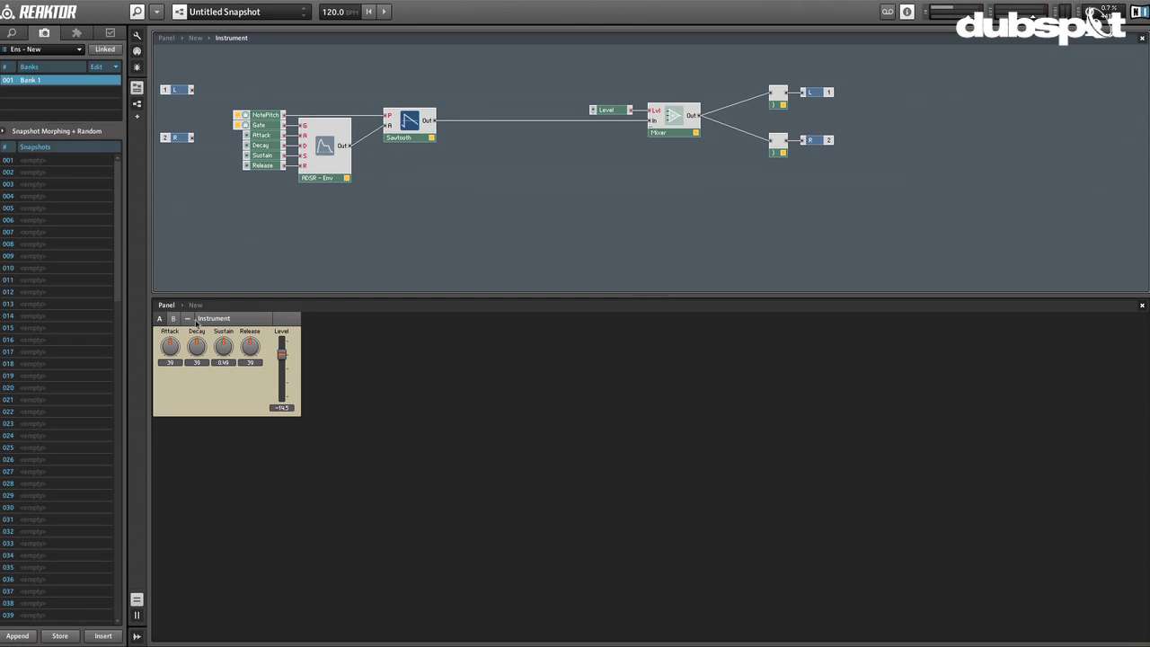
left_click(257, 127)
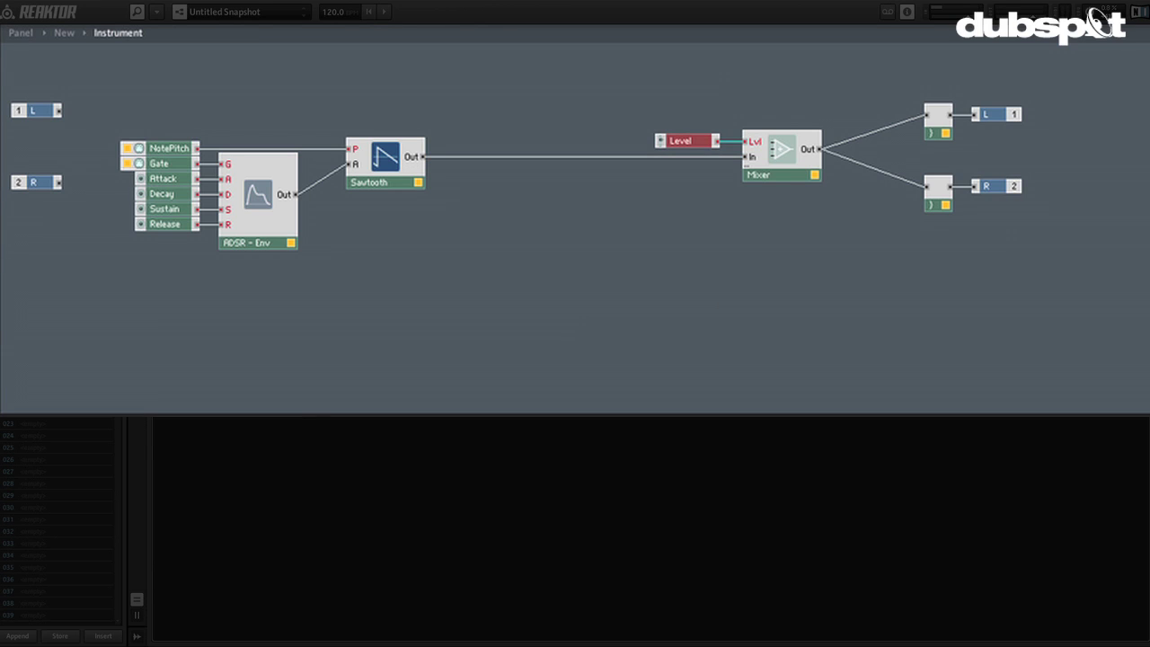
- Delete the wire between Sawtooth and Mixer and insert a built-in Pro-52 filter between them
left_click(526, 157)
key("Delete")
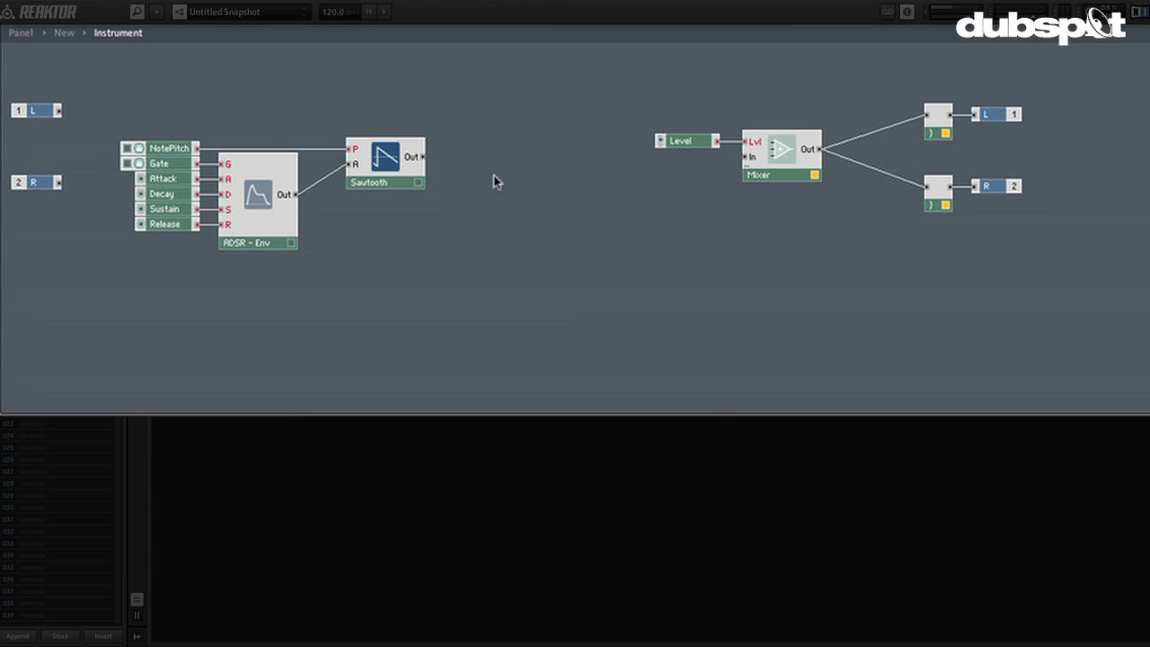
right_click(472, 158)
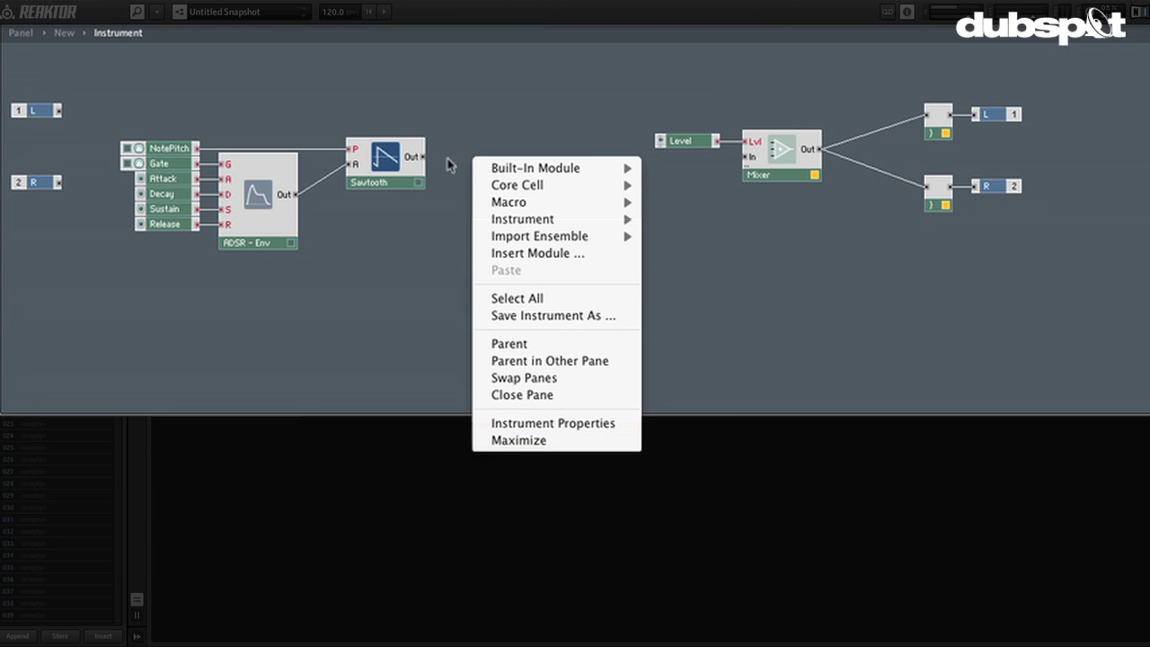
mouse_move(529, 167)
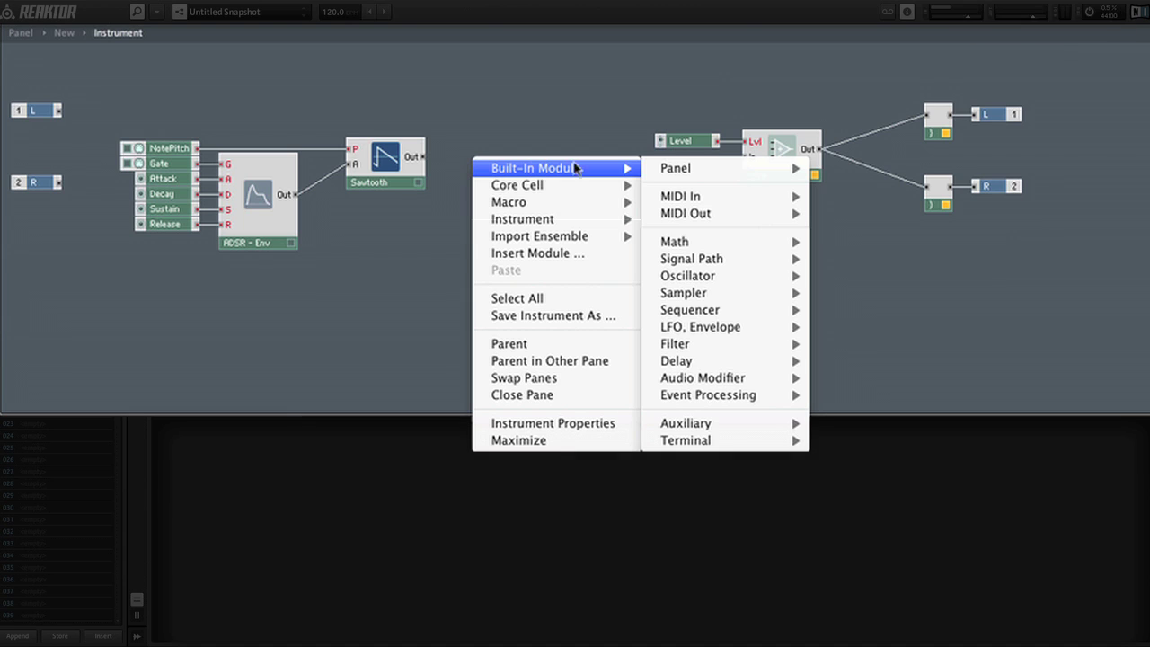
mouse_move(714, 350)
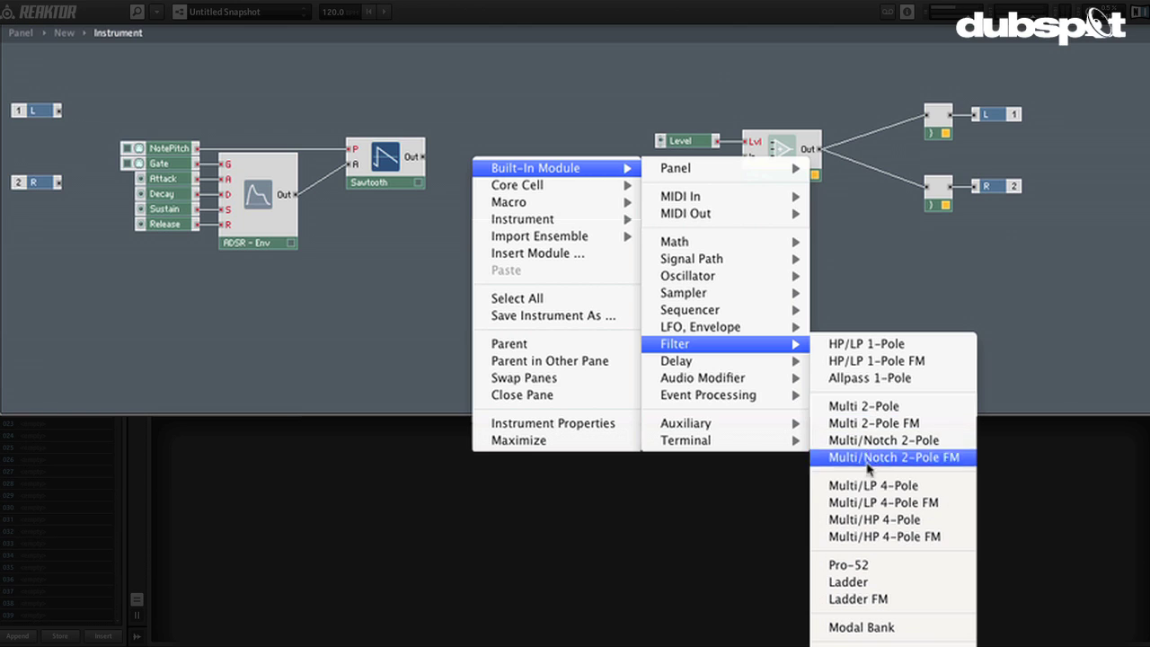
left_click(888, 566)
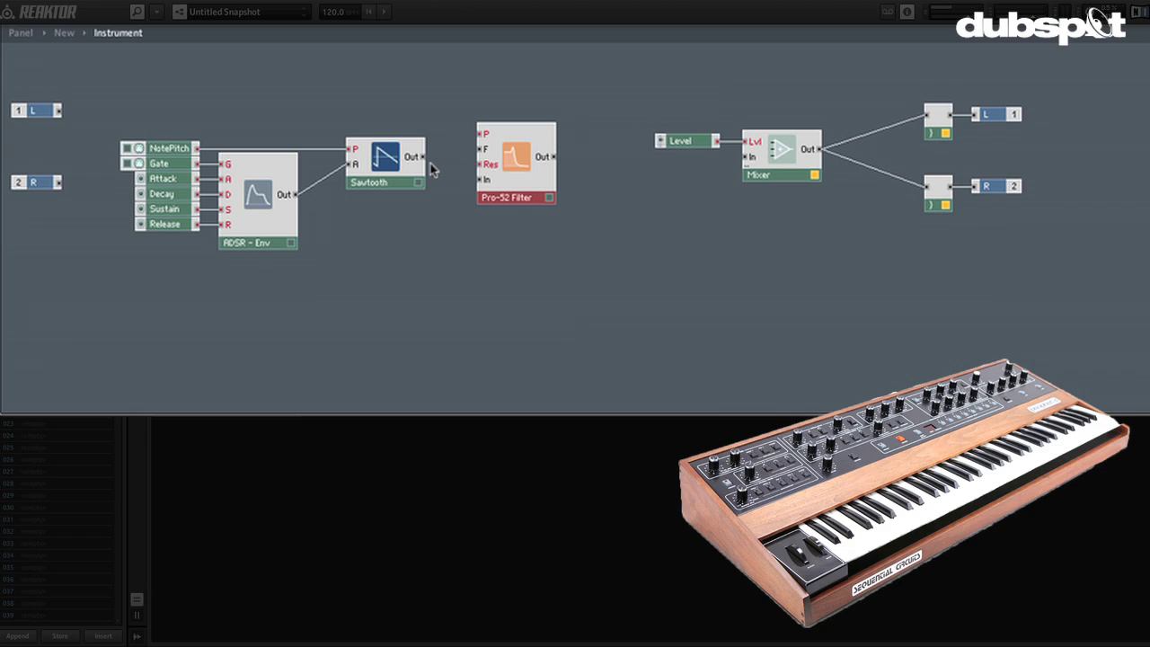
left_click_drag(526, 173, 537, 172)
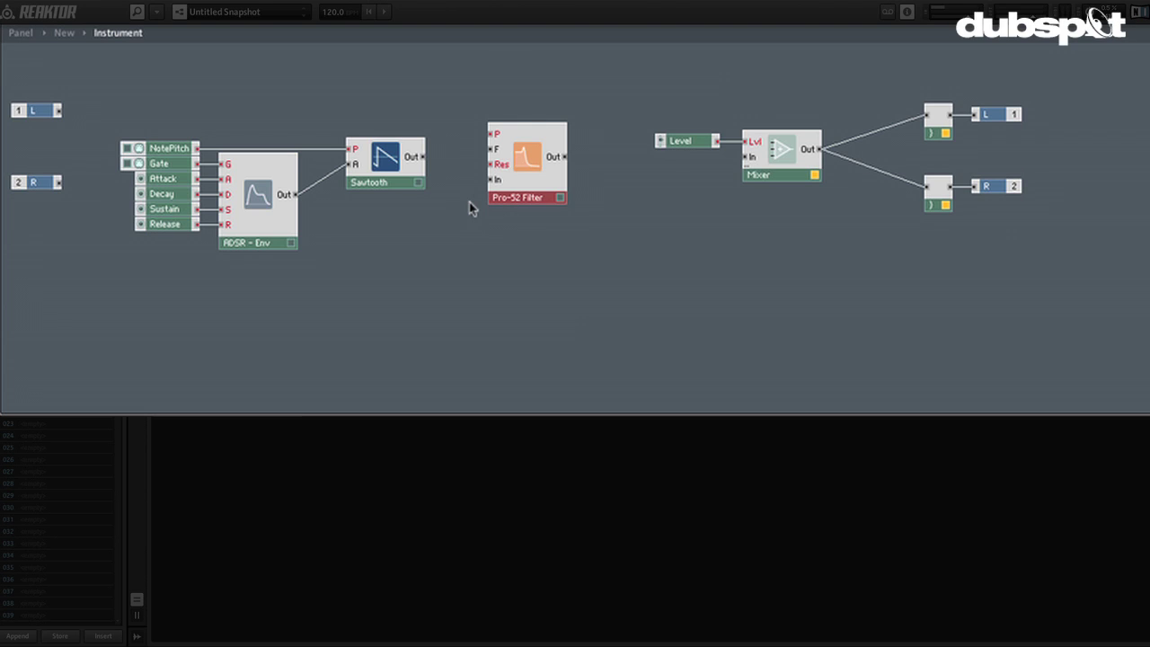
- Wire Sawtooth through the Pro-52 filter into the Mixer's In, and shift the oscillator and envelope group down level with the filter's input
left_click_drag(424, 157, 489, 181)
left_click_drag(565, 159, 750, 158)
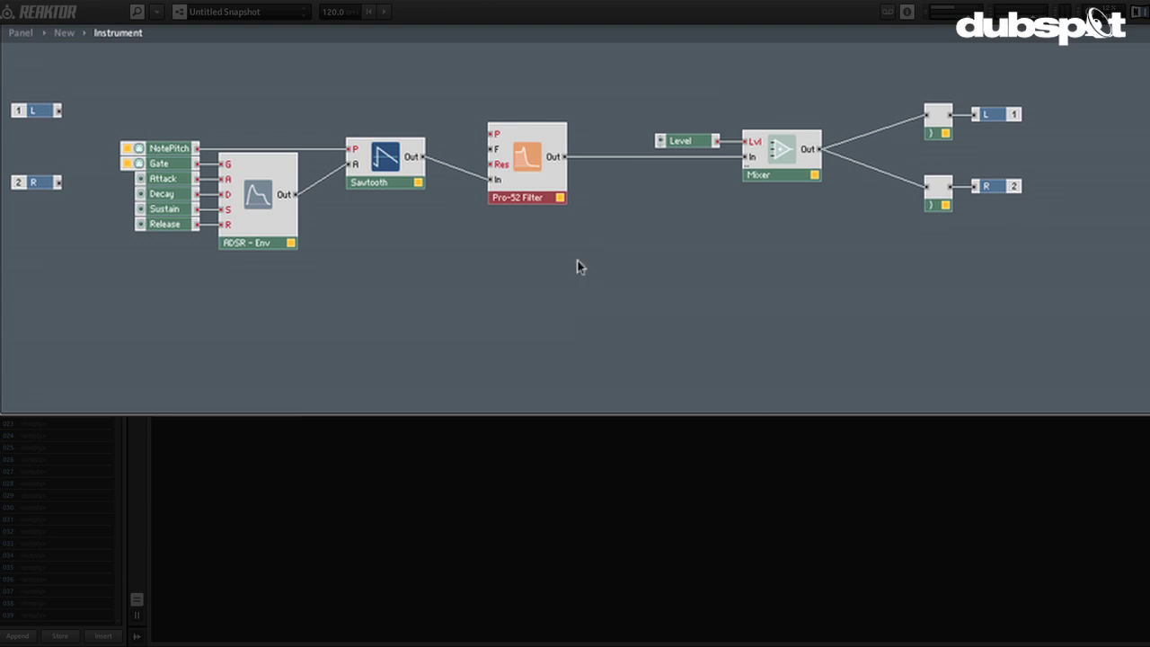
left_click_drag(390, 257, 138, 120)
left_click_drag(162, 170, 163, 194)
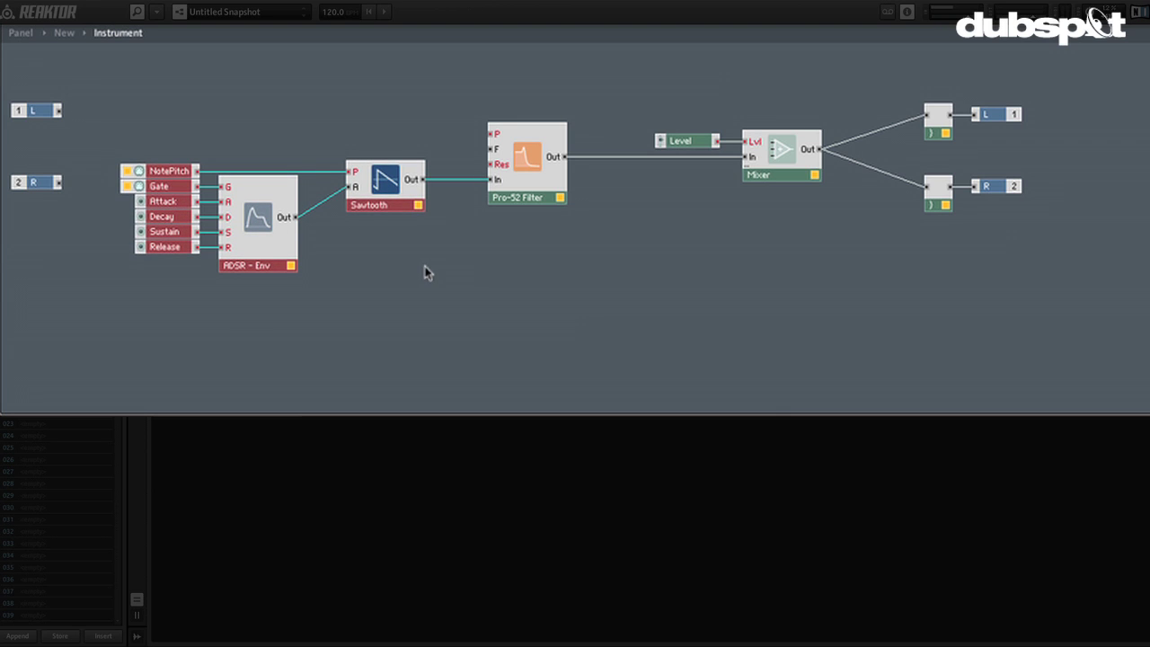
left_click(469, 162)
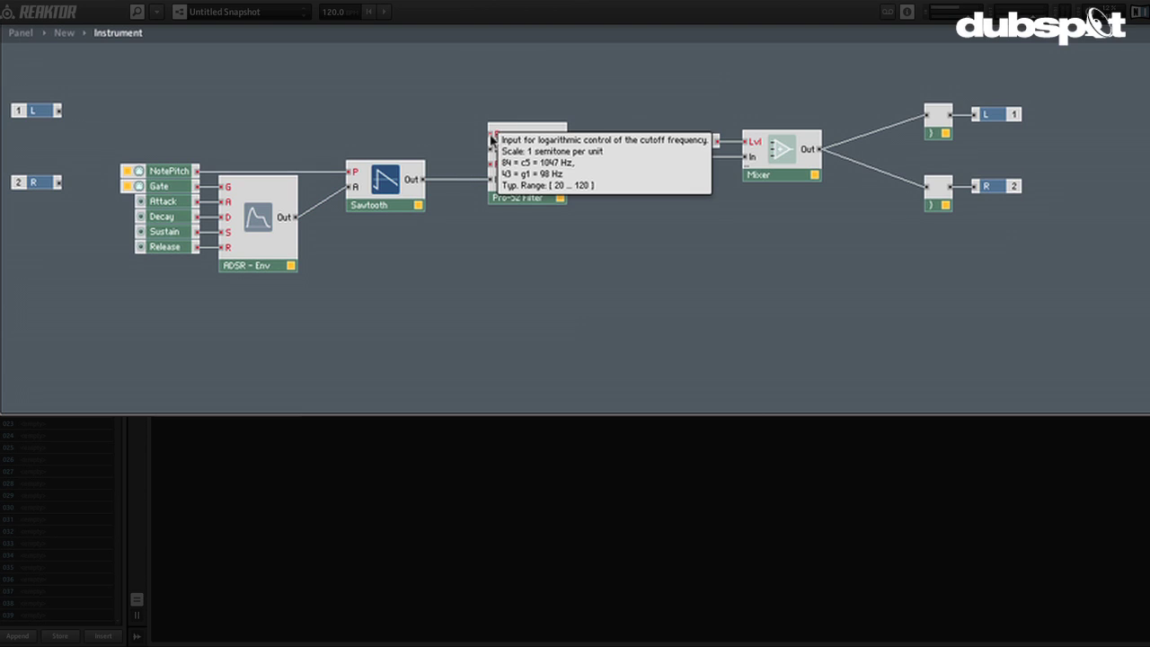
- Create a P Cutoff control on the filter's P input and place its panel knob below Attack
right_click(492, 136)
left_click(543, 144)
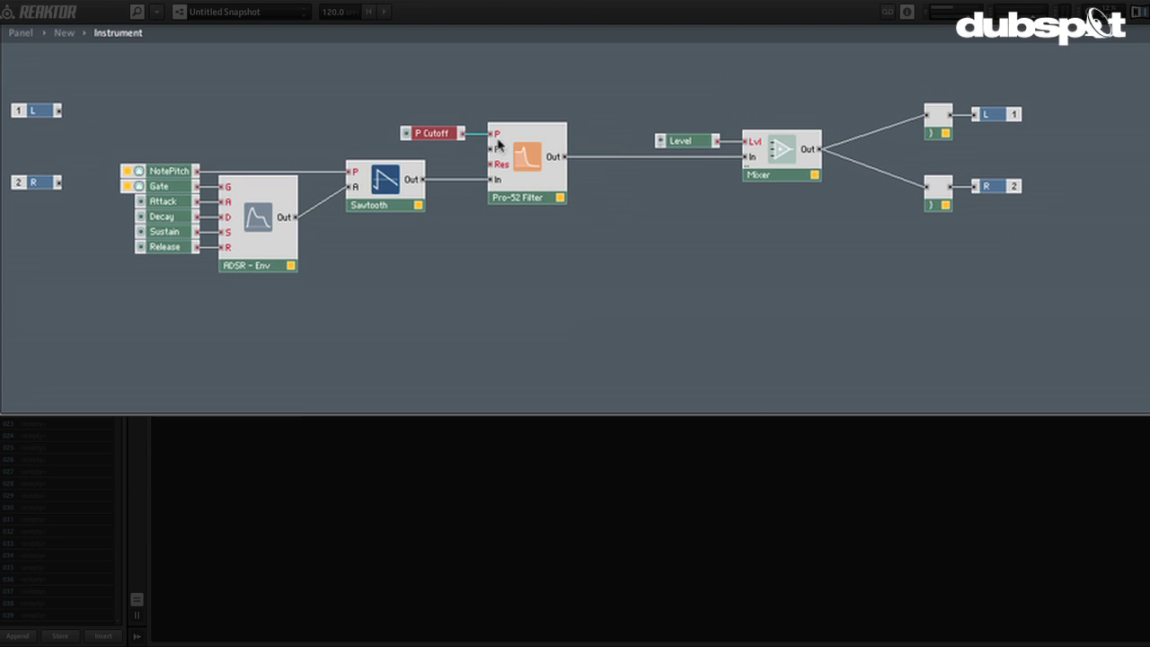
left_click_drag(452, 139, 463, 141)
left_click(166, 172)
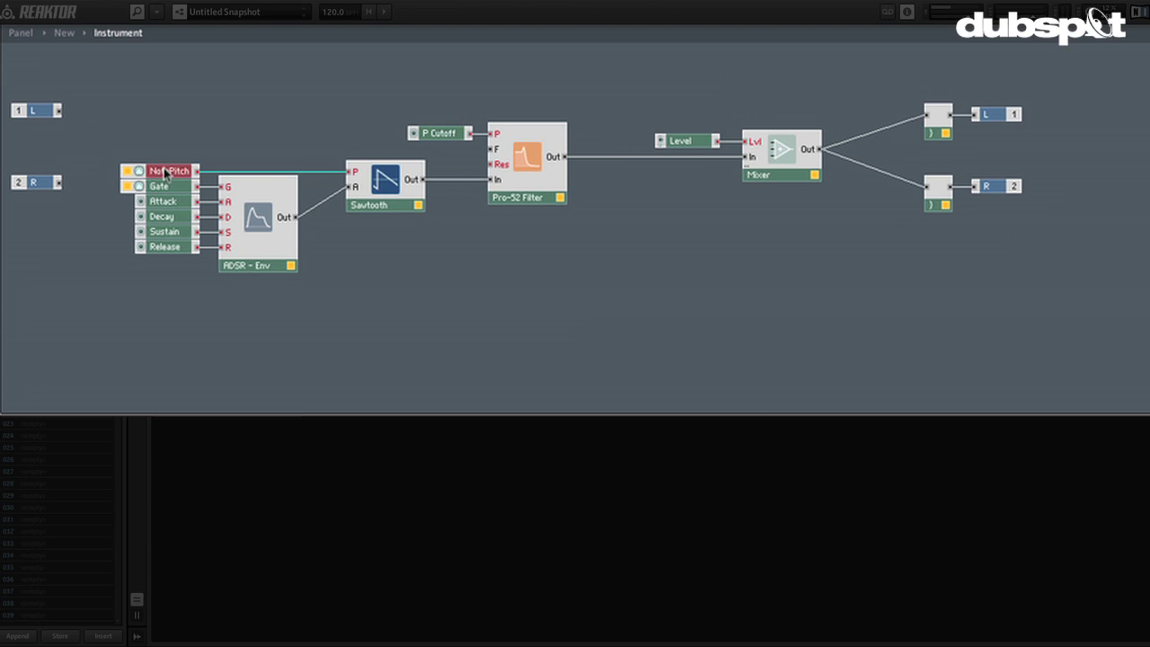
left_click(422, 248)
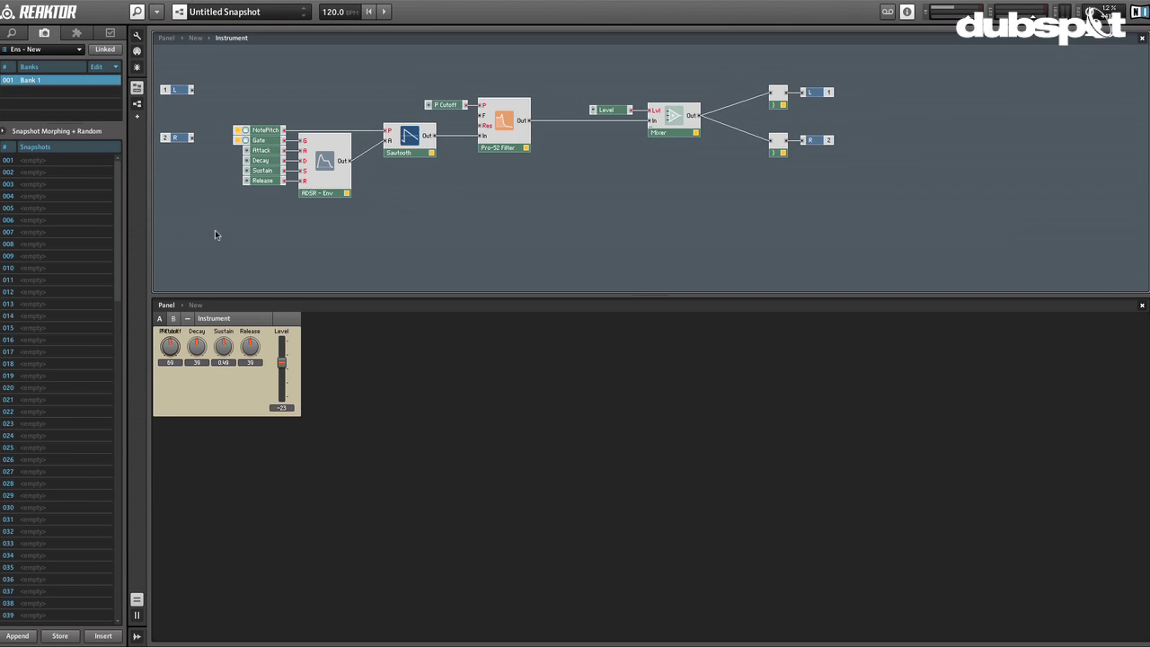
left_click_drag(169, 346, 170, 387)
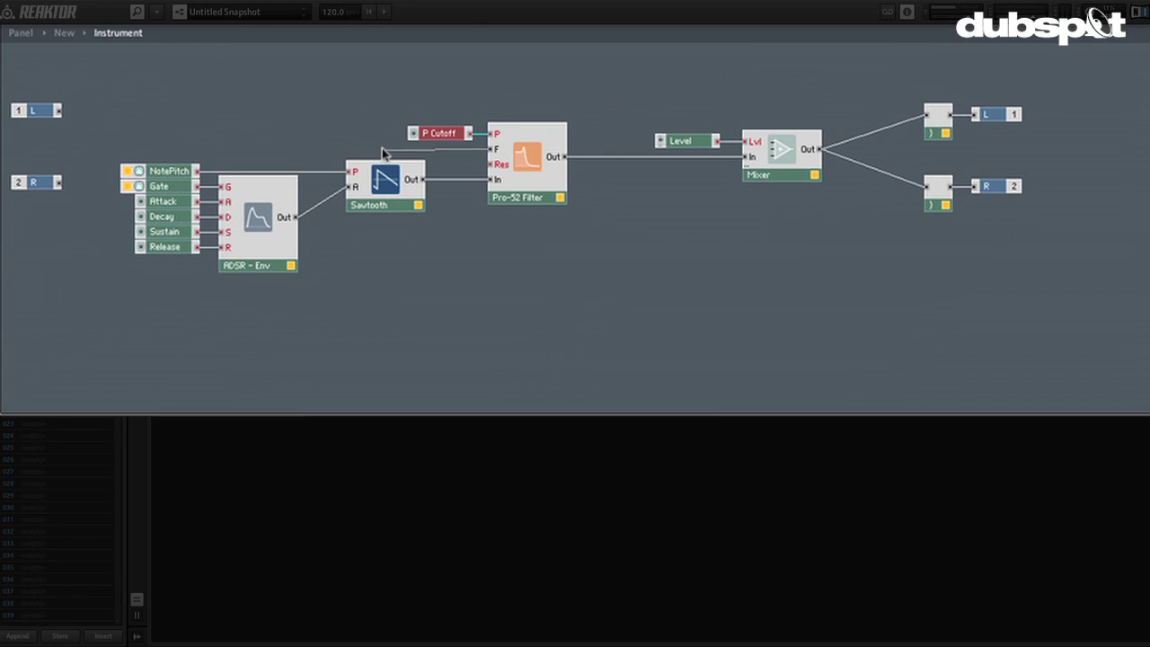
- Create a Res control on the filter's Res input, making room around it, and place its panel knob beside P Cutoff
left_click_drag(442, 136, 432, 106)
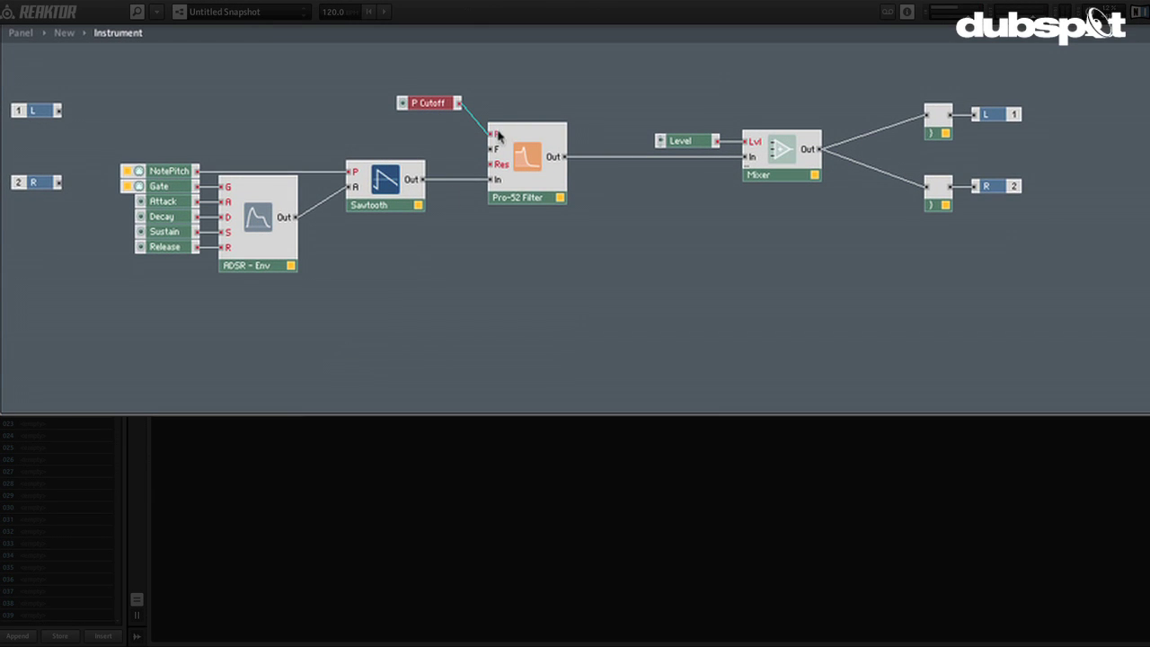
right_click(492, 166)
left_click(552, 174)
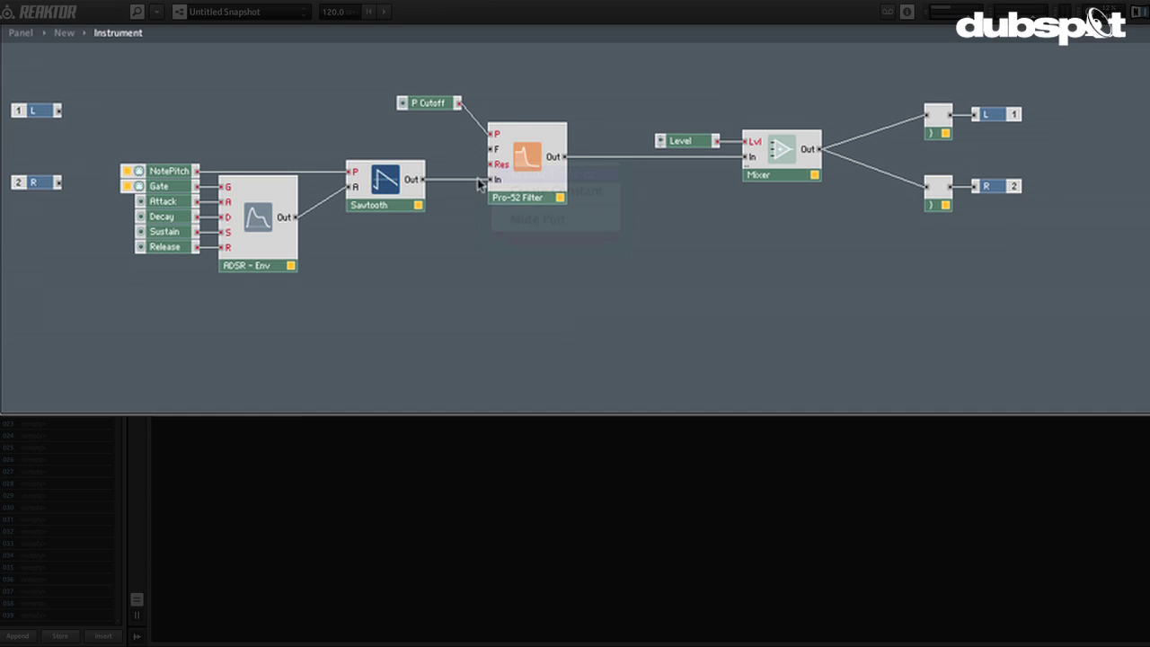
left_click_drag(542, 216, 456, 153)
left_click_drag(458, 168, 478, 168)
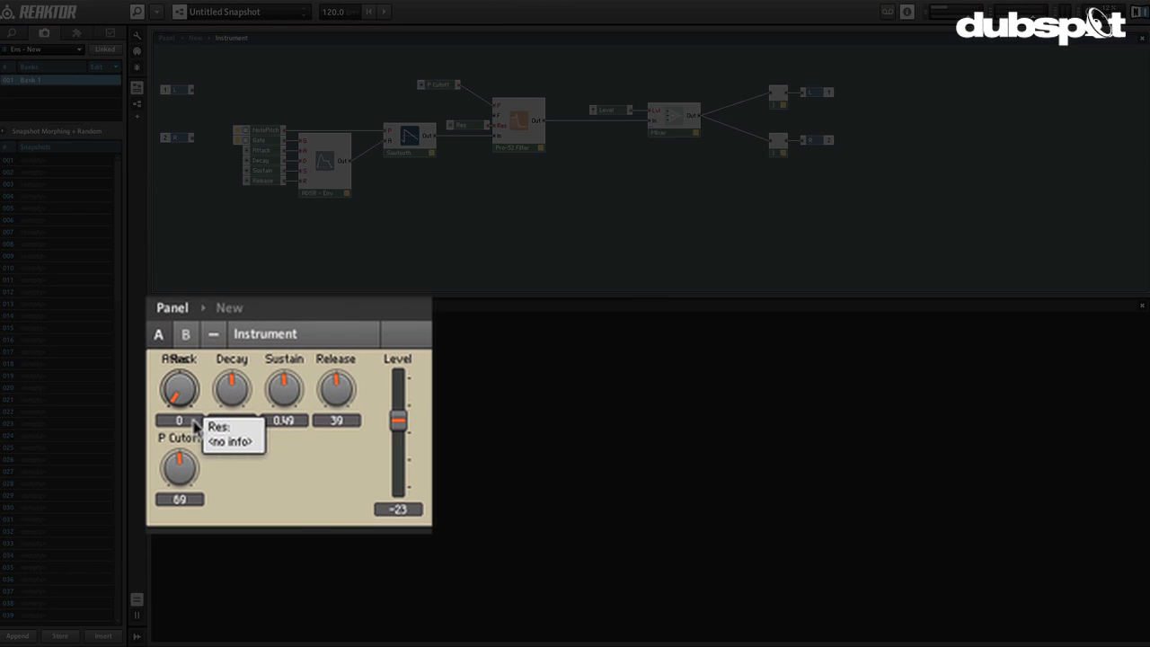
left_click_drag(174, 400, 177, 471)
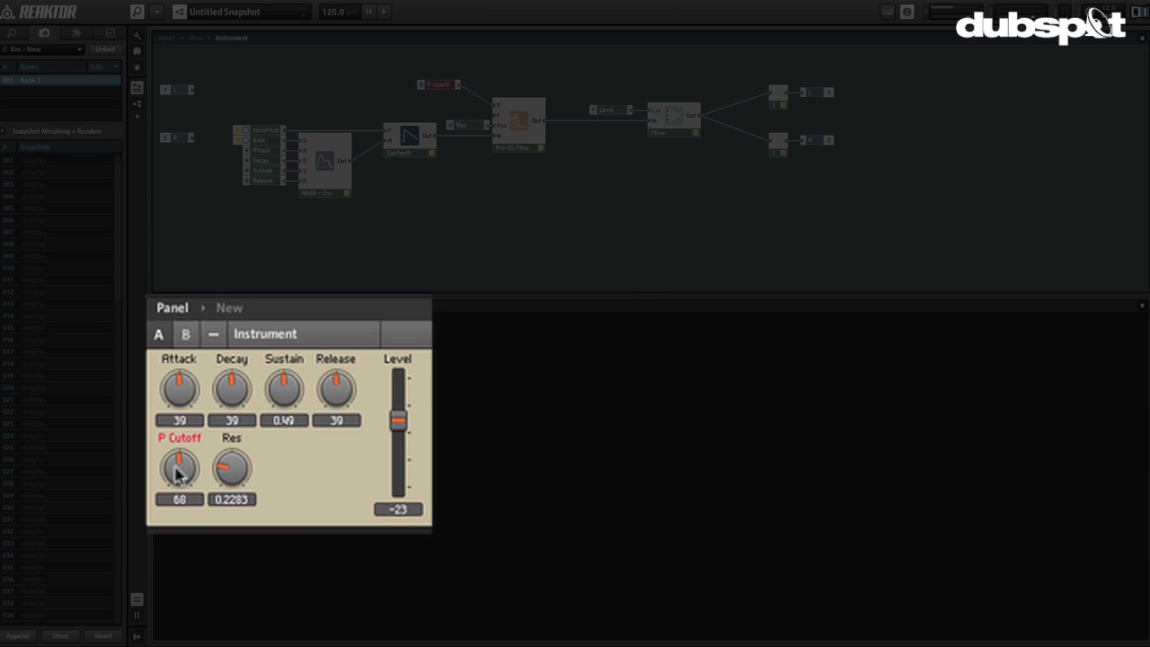
- Set P Cutoff to 97 and Res to 0.2835 on the instrument panel
mouse_move(178, 474)
left_mouse_down()
mouse_move(178, 457)
mouse_move(178, 471)
left_mouse_up()
left_click_drag(178, 471, 186, 428)
left_click_drag(228, 470, 227, 458)
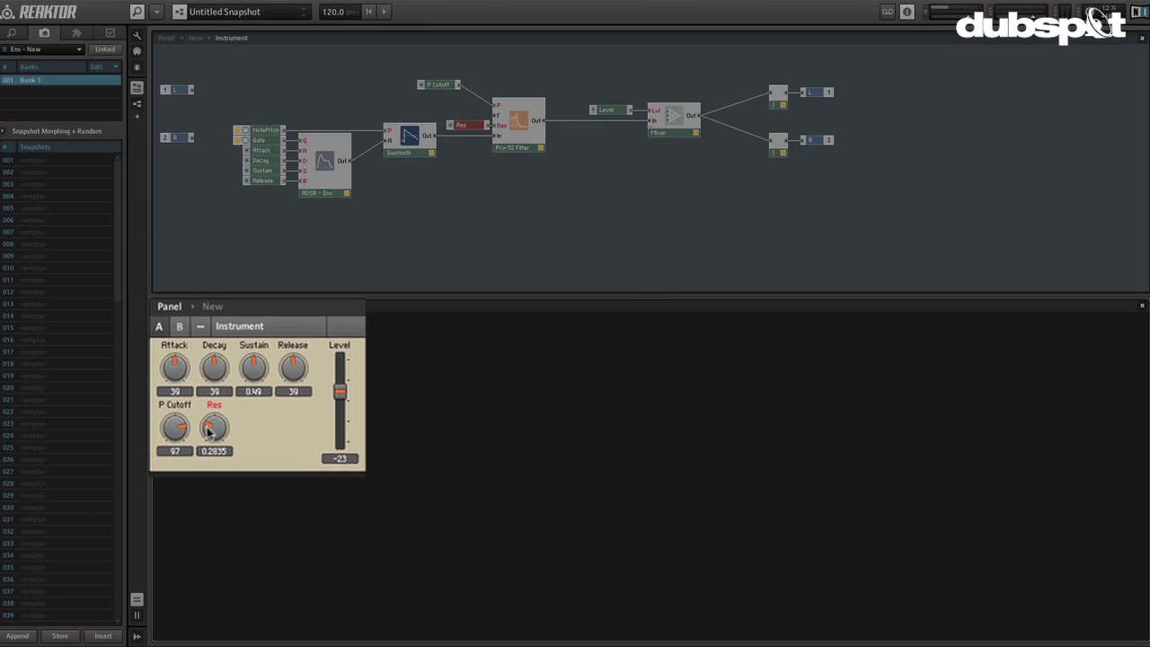
- Move the P Cutoff control up and away from the filter, above the Sawtooth oscillator, to free space before the P input
left_click(442, 87)
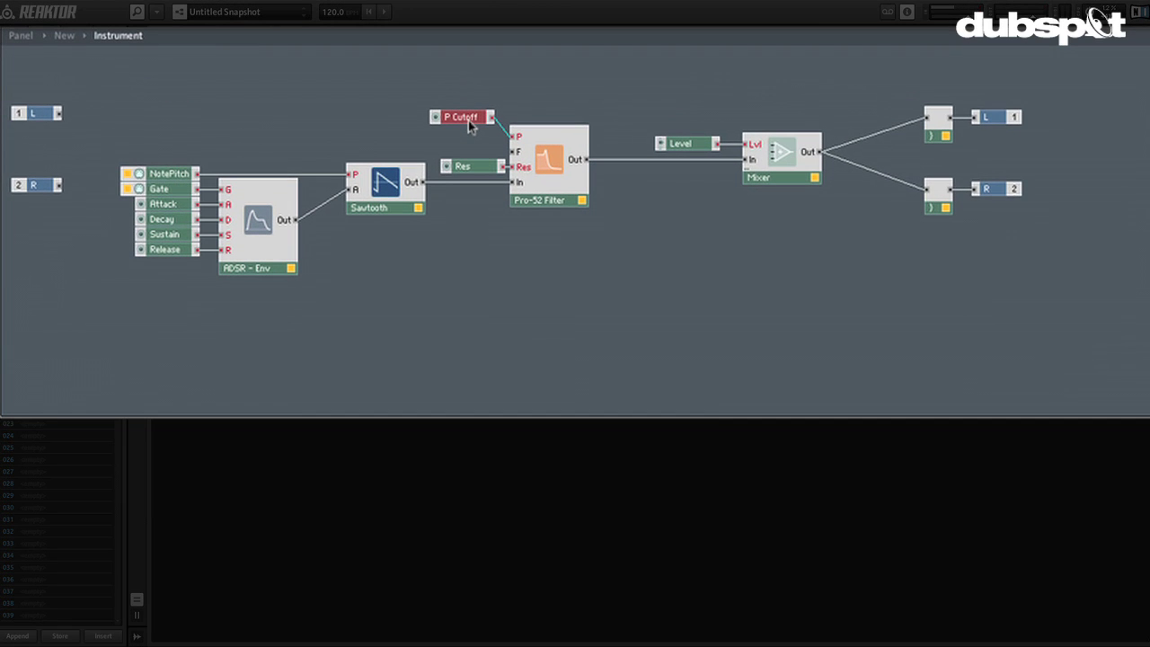
left_click_drag(468, 124, 406, 72)
left_click(433, 118)
left_click(431, 108)
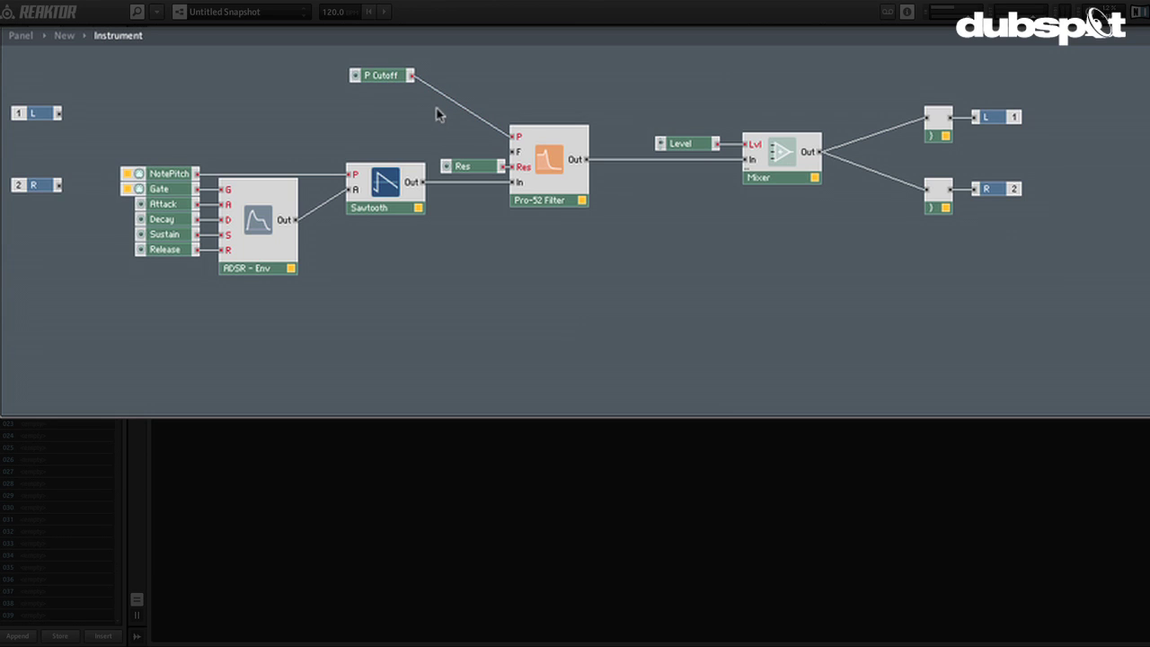
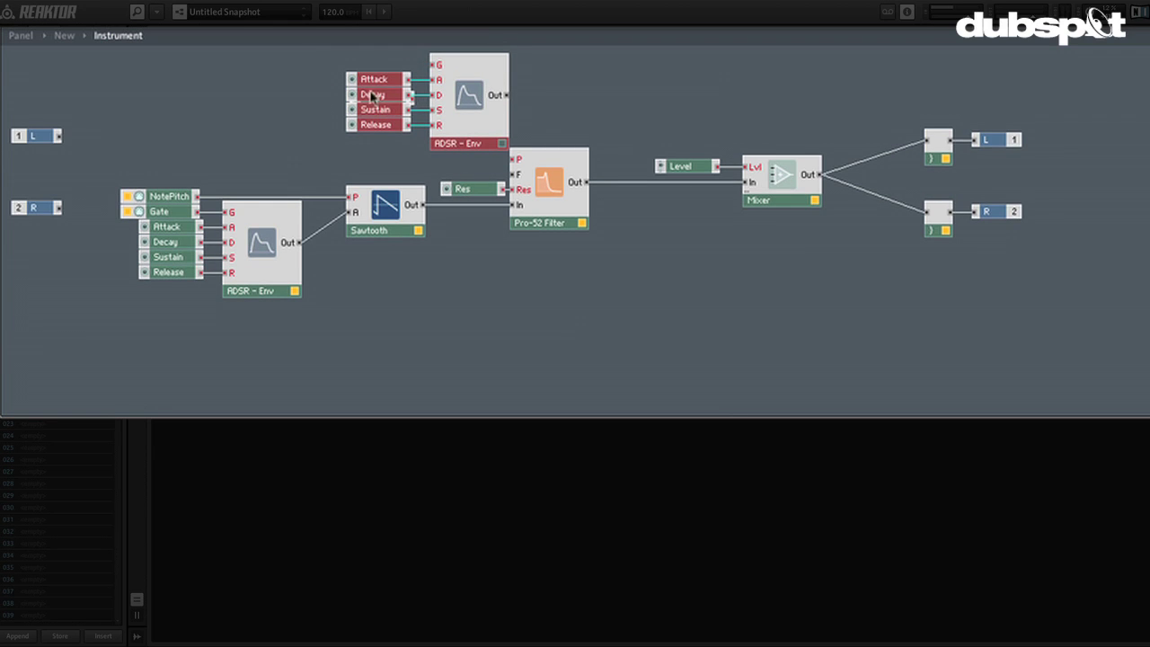
- Arrange the second ADSR - Env and its Attack, Decay, Sustain and Release controls as an aligned group above Sawtooth, clear of P Cutoff
left_click(284, 109)
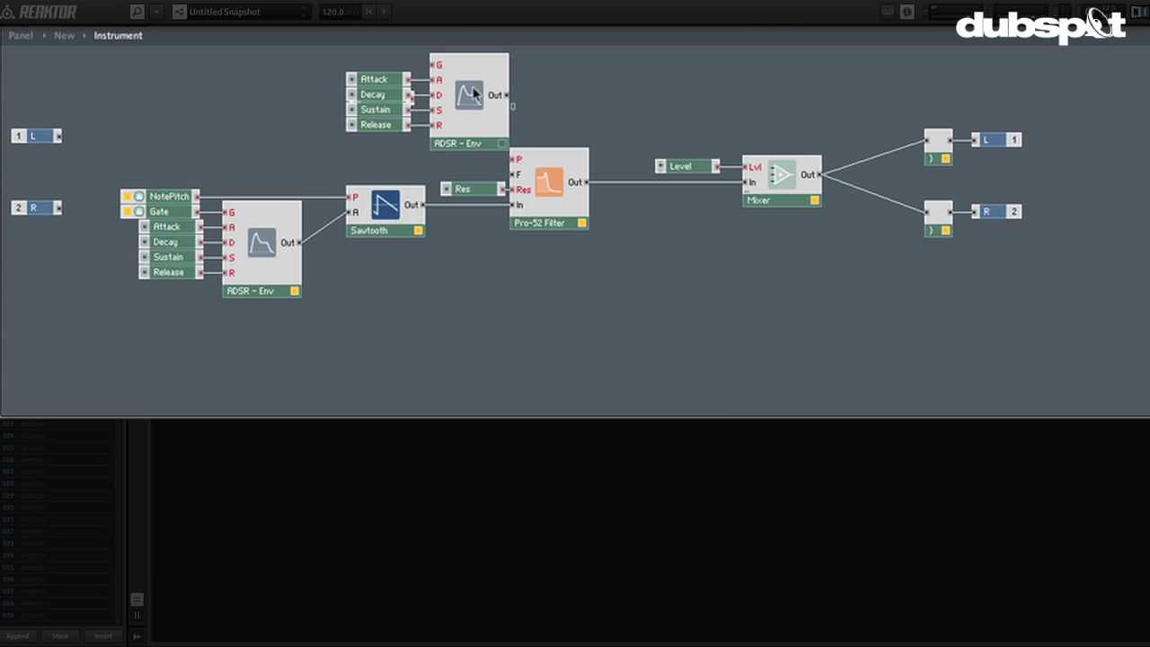
left_click_drag(514, 119, 337, 57)
left_click_drag(461, 88, 497, 80)
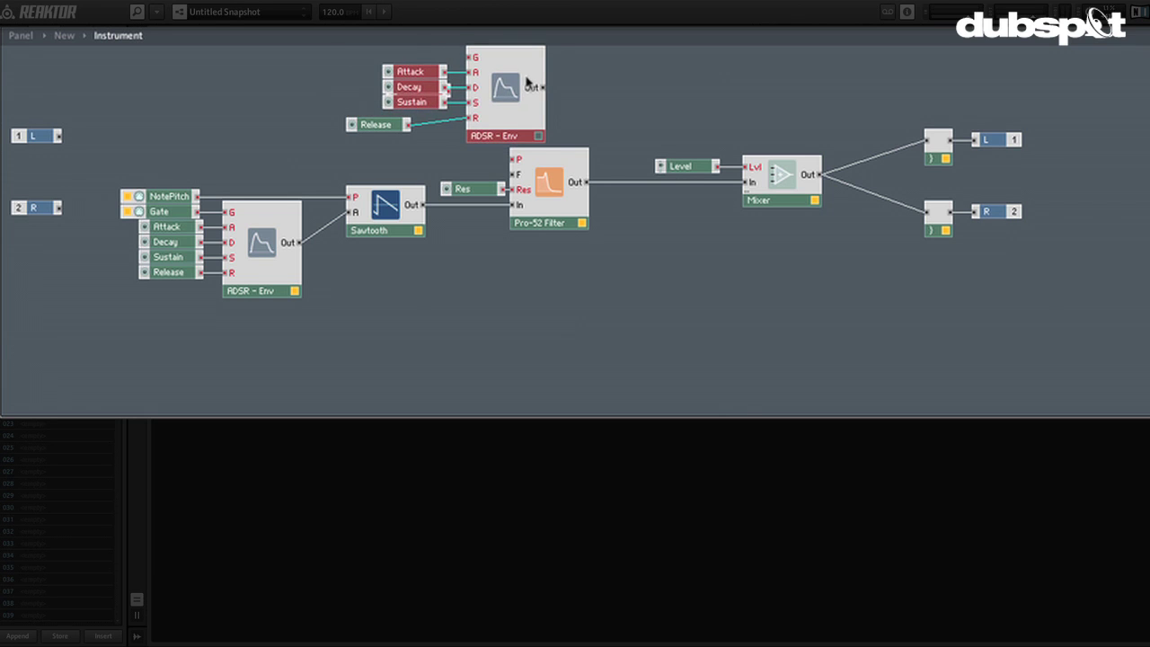
left_click(437, 126)
left_click_drag(431, 101, 272, 83)
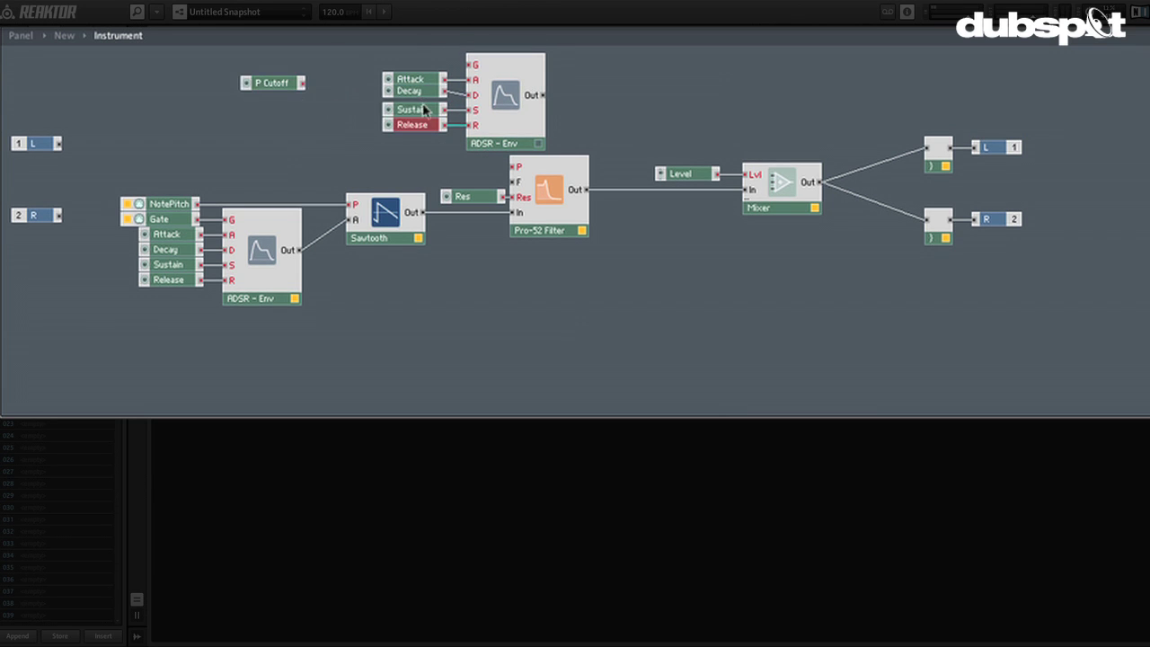
left_click_drag(376, 132, 425, 99)
left_click_drag(603, 129, 361, 64)
left_click_drag(426, 83, 353, 94)
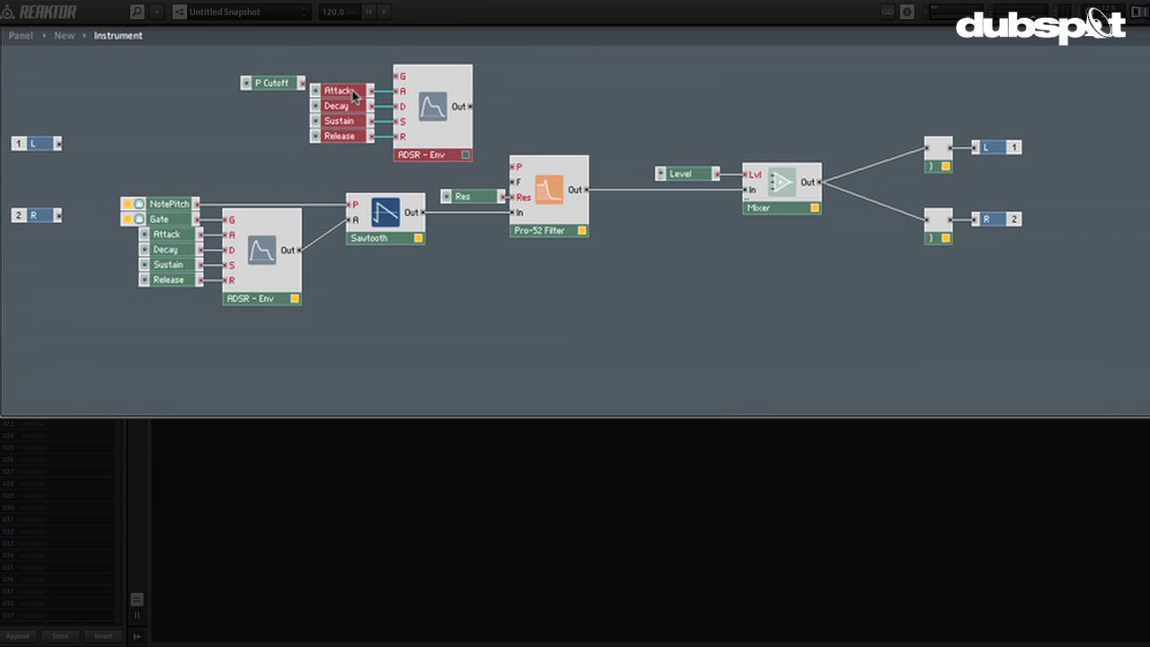
- Move P Cutoff farther from the second envelope's controls and wire Gate to that envelope's G input
left_click_drag(270, 84, 205, 79)
left_click_drag(198, 220, 397, 77)
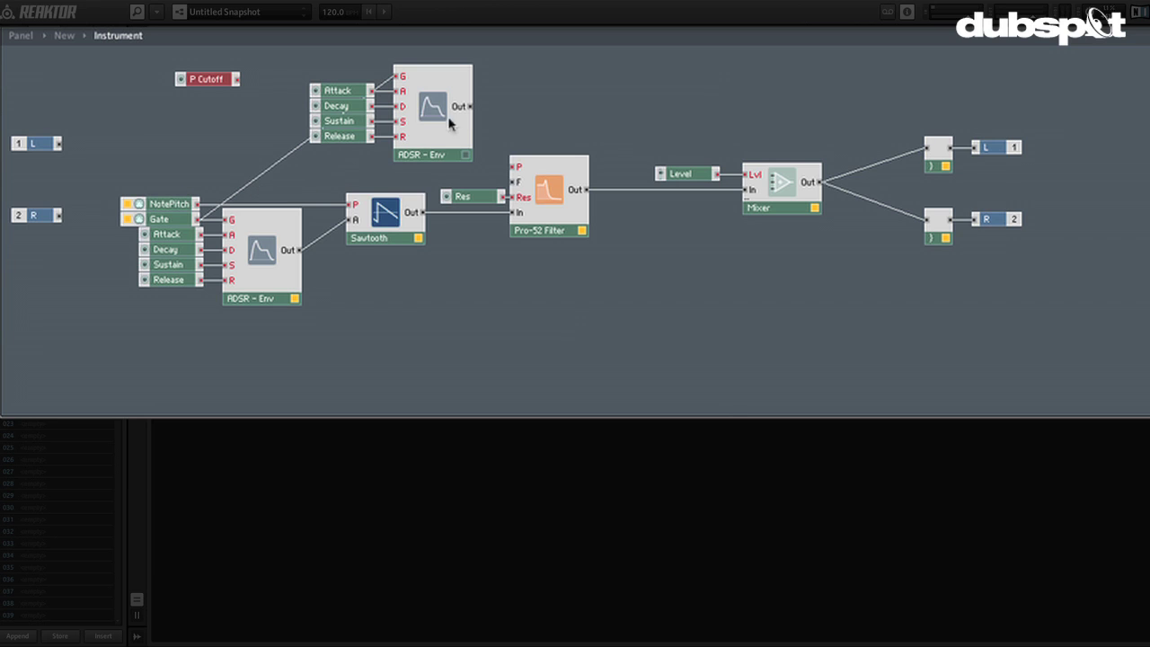
- Try to wire the second envelope's Out directly to the Pro-52 filter's P input
left_click_drag(478, 124, 513, 169)
left_click_drag(471, 107, 472, 175)
left_click_drag(472, 107, 530, 128)
left_click_drag(472, 107, 543, 111)
- Shift the second ADSR - Env together with its Attack, Decay, Sustain and Release controls farther from the Pro-52 filter
left_click_drag(516, 167, 305, 80)
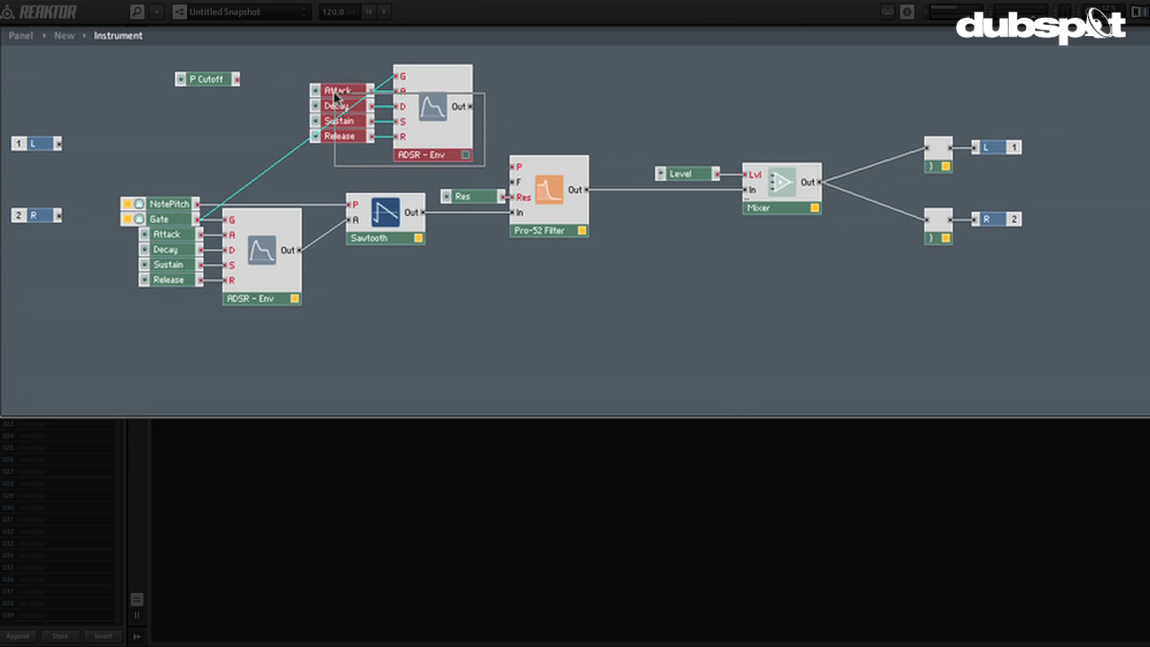
left_click_drag(422, 108, 382, 108)
left_click(454, 104)
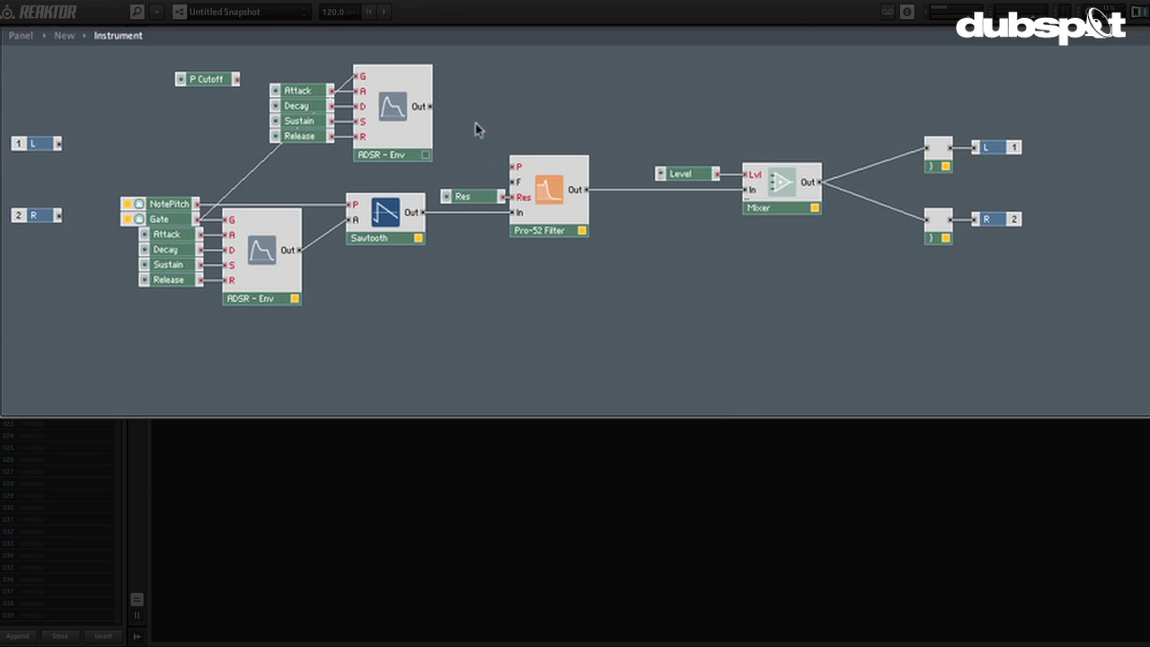
- Insert an A to E converter and route the second envelope's Out through it into the Pro-52 filter's P input
right_click(473, 115)
mouse_move(559, 121)
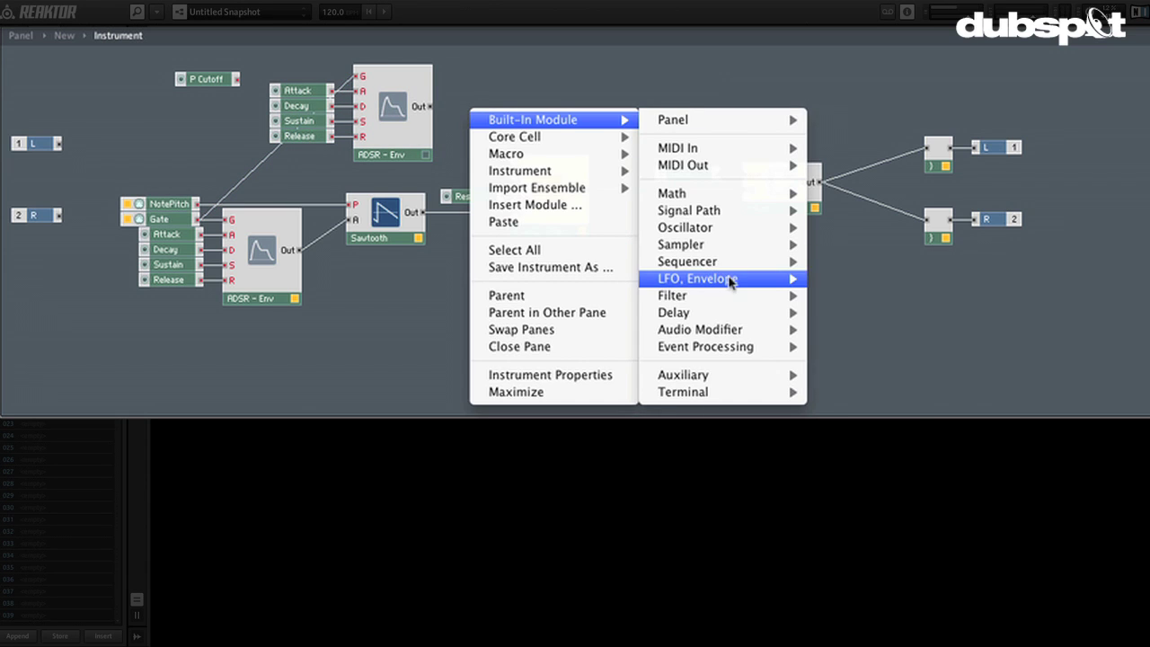
mouse_move(727, 378)
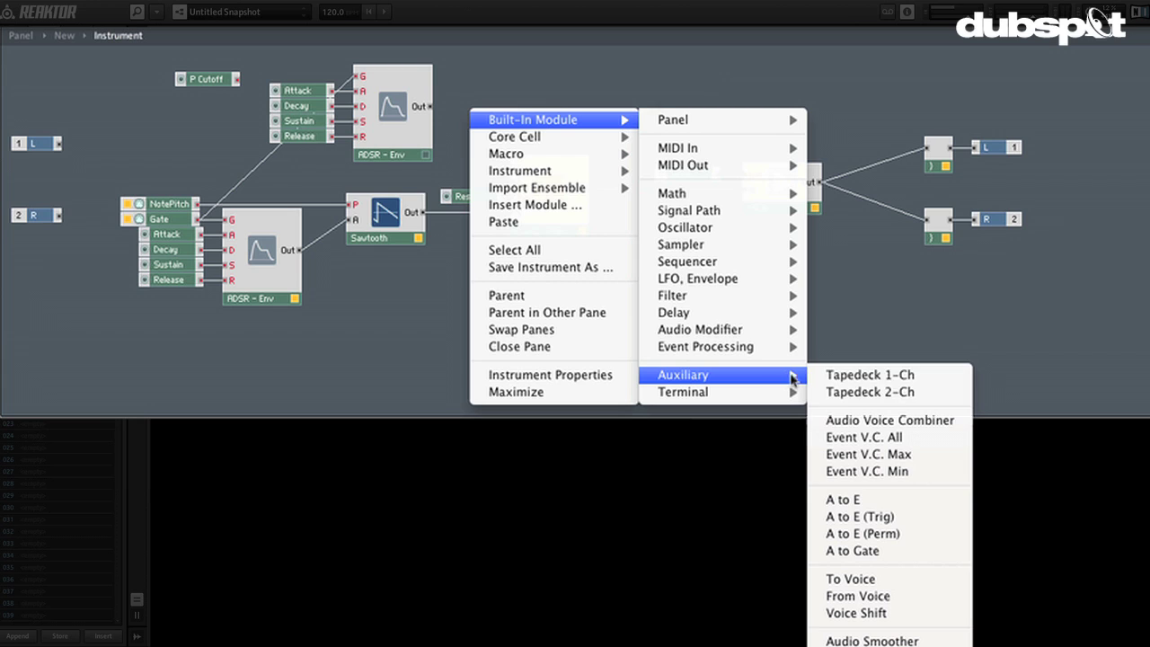
left_click(843, 500)
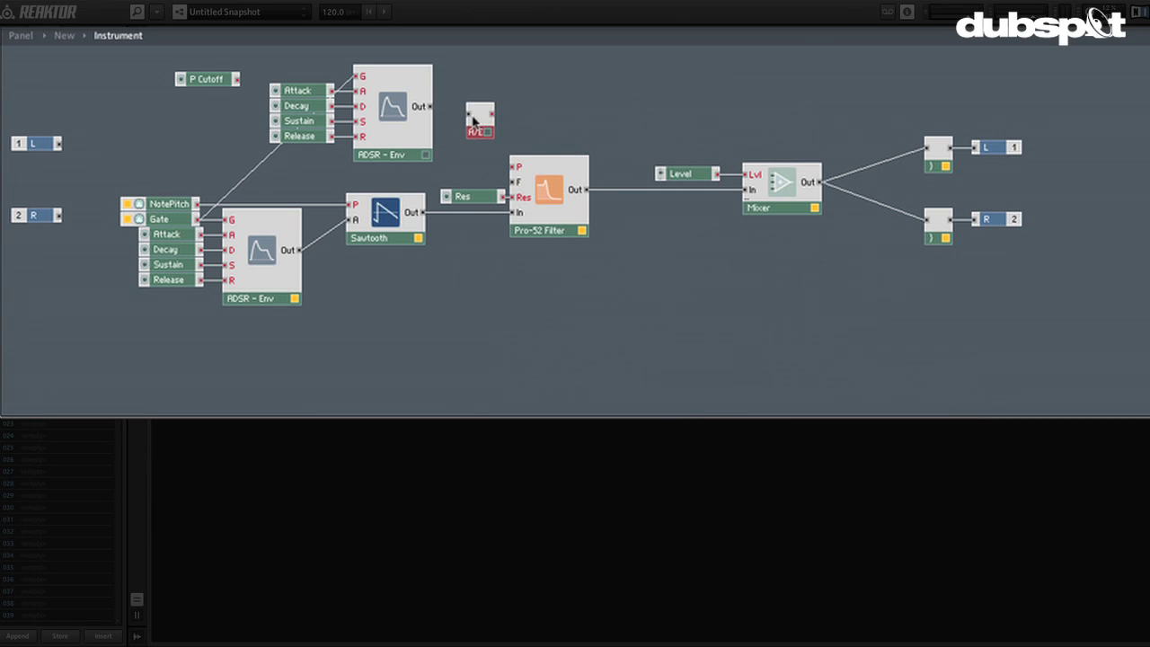
left_click_drag(472, 114, 456, 114)
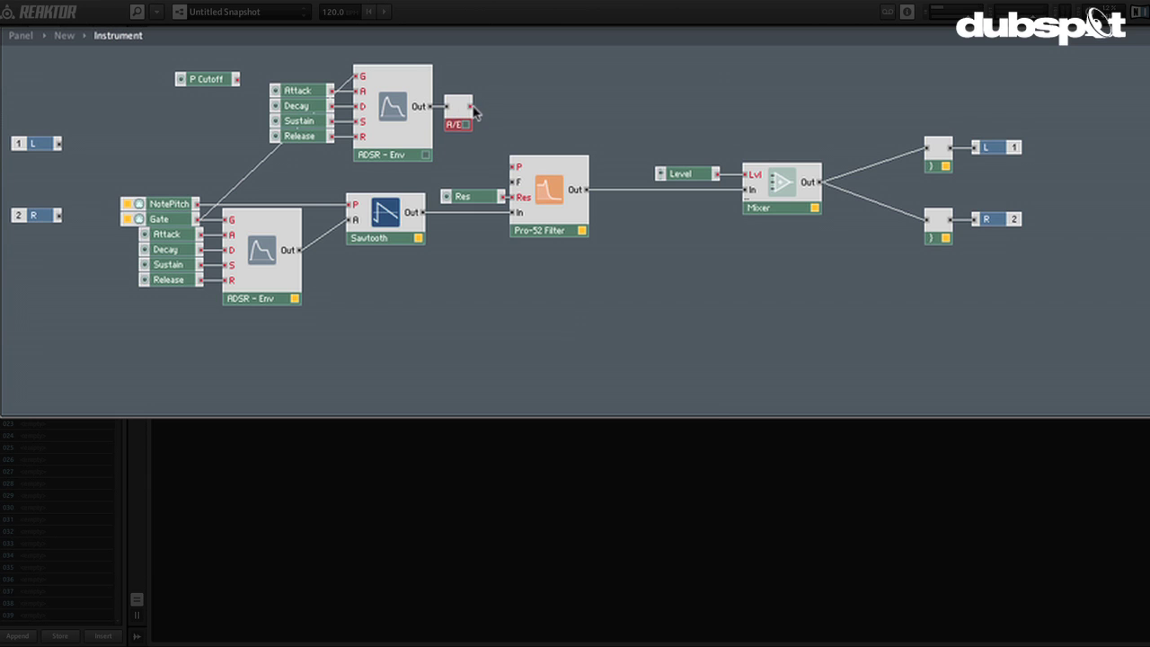
left_click_drag(470, 106, 513, 168)
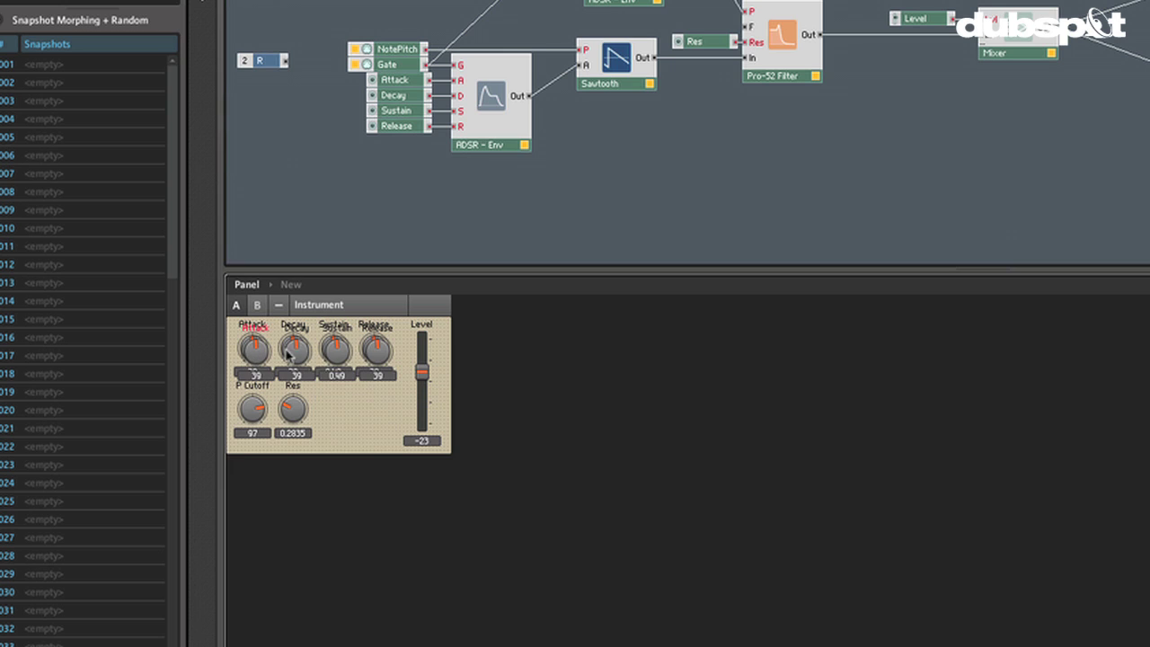
- Arrange the second envelope's Attack, Decay, Sustain and Release knobs on the instrument panel as a row below P Cutoff and Res
left_click_drag(384, 353, 375, 474)
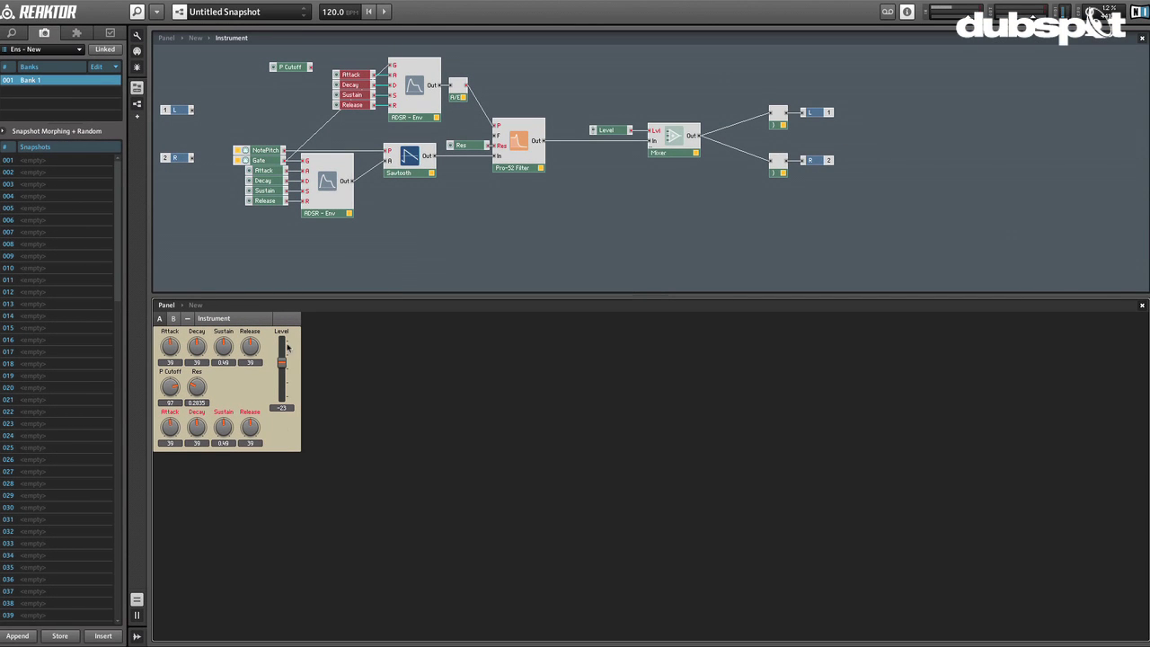
- Examine the Gate module's function properties, including its output range and MIDI limits
left_click(265, 162)
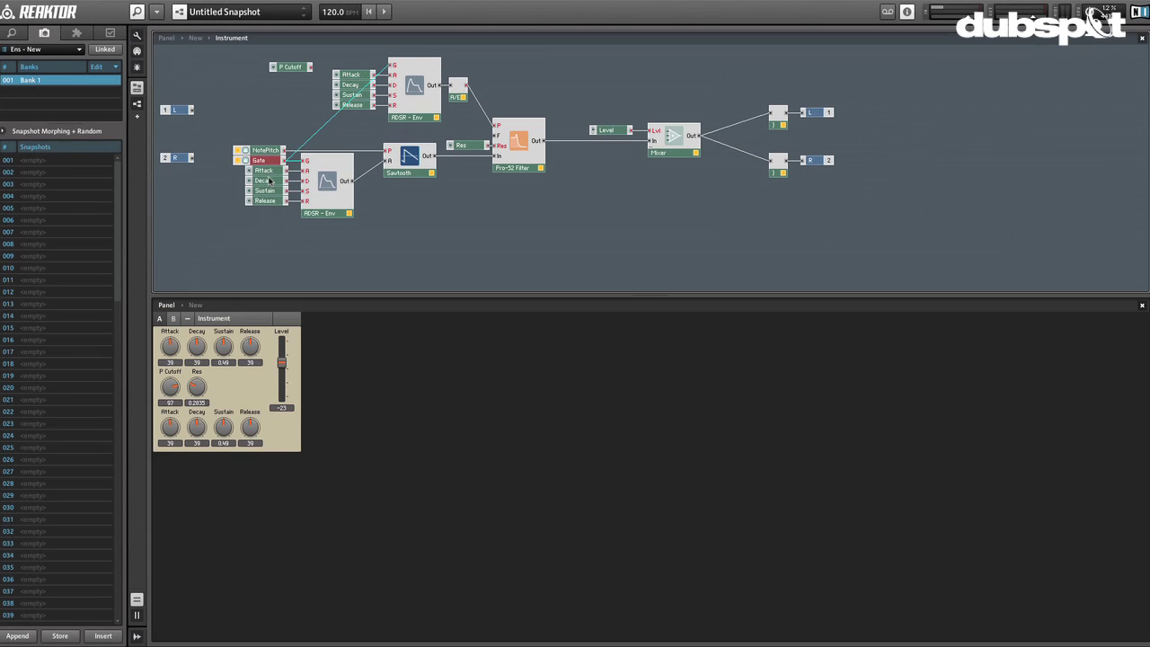
left_click(109, 33)
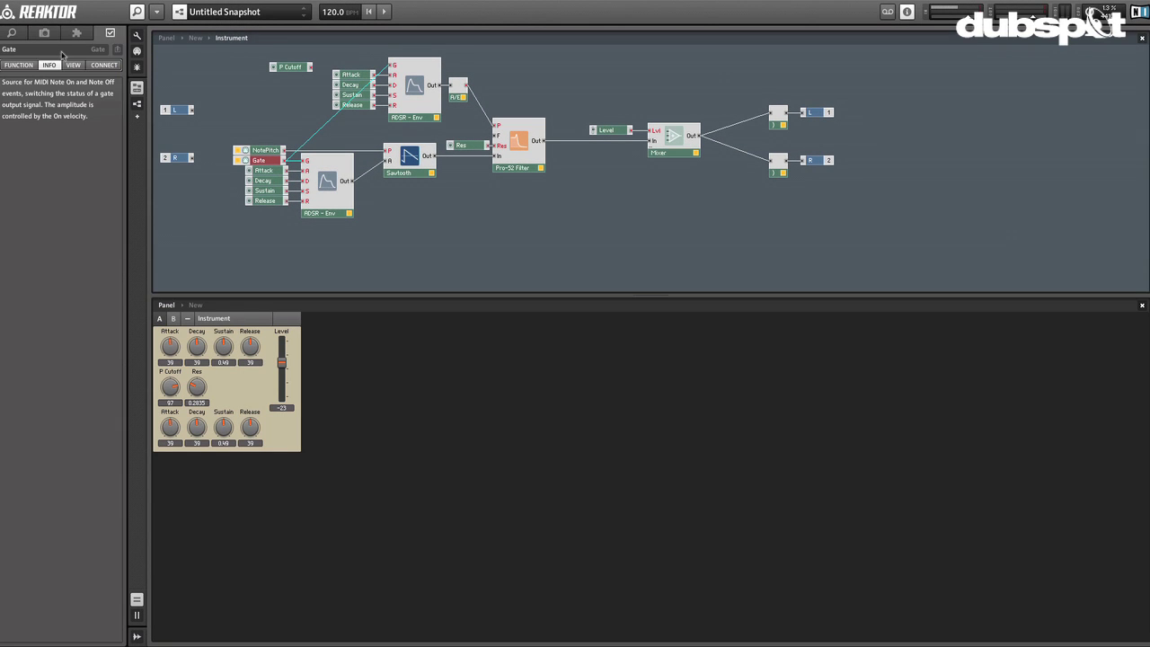
left_click(27, 67)
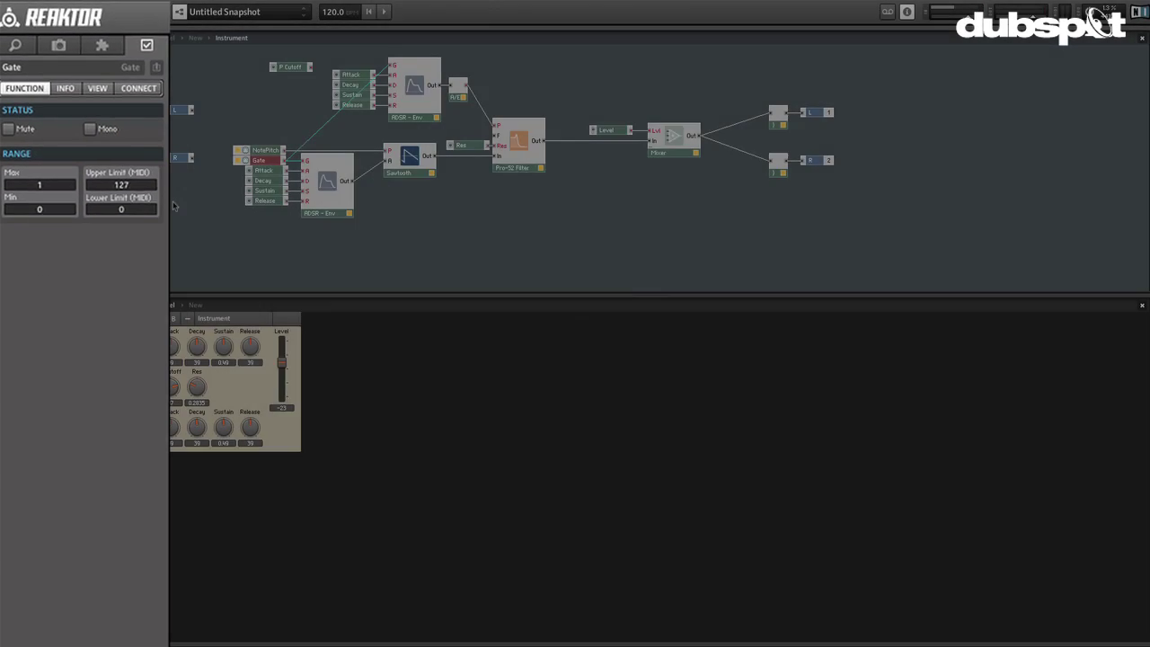
left_click(185, 206)
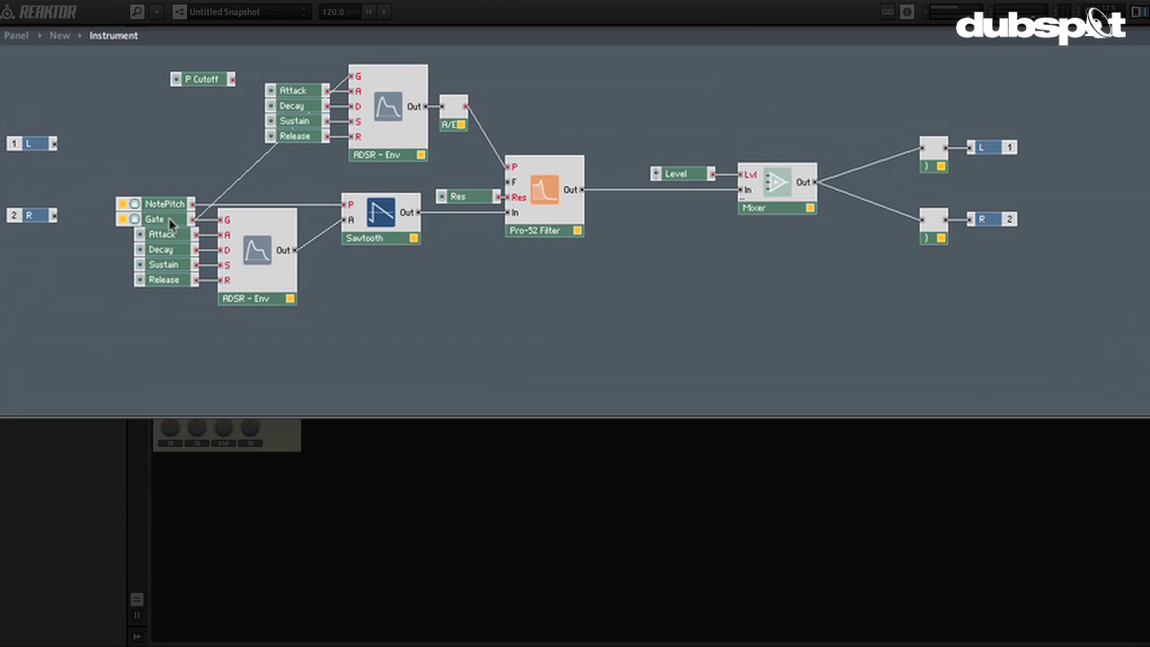
left_click(169, 224)
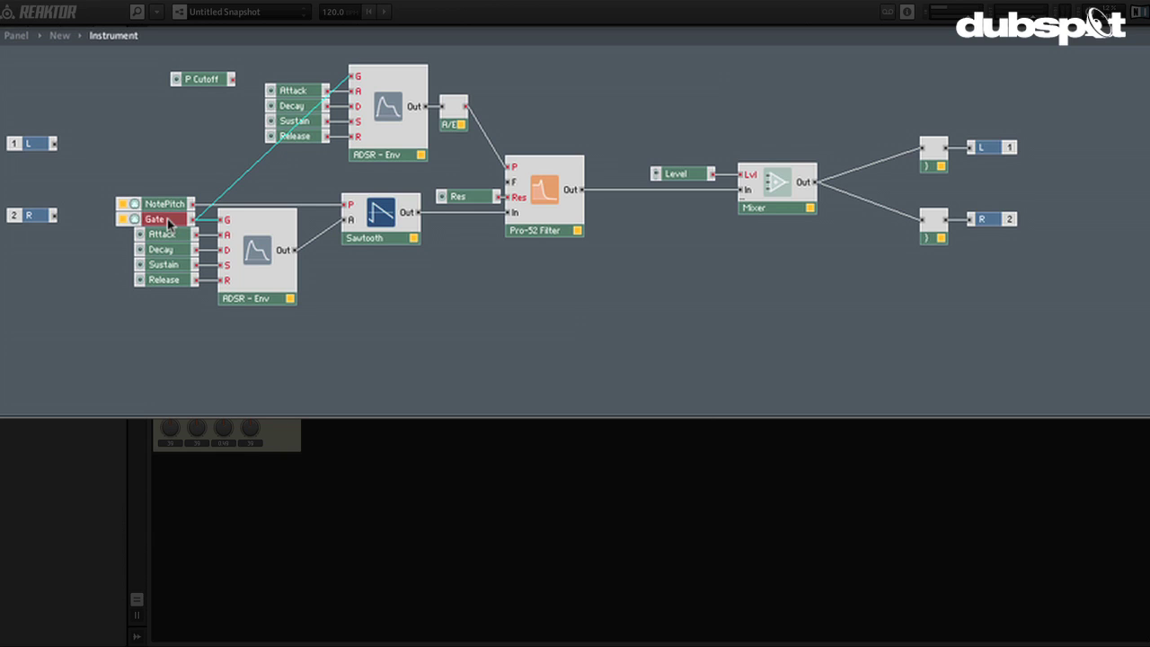
- Align the first envelope's Attack, Decay, Sustain and Release controls beneath Gate
left_click_drag(184, 298, 167, 235)
left_click(202, 329)
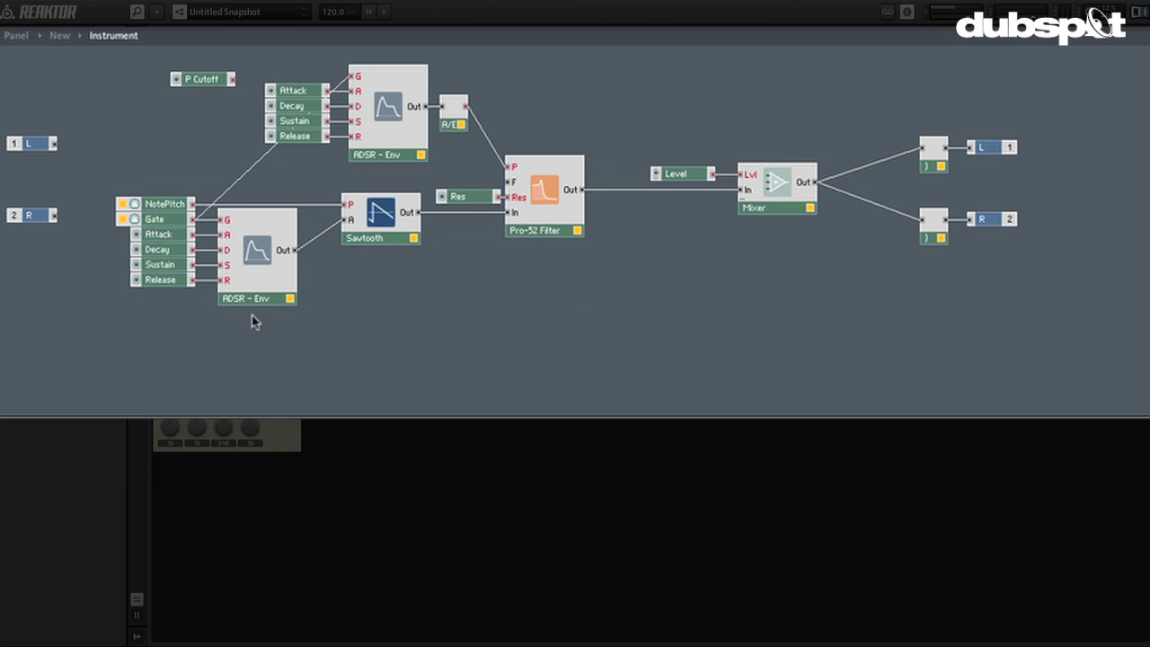
- Disconnect the A to E converter from the filter's P input and insert a Multiply math module between them
left_click(409, 151)
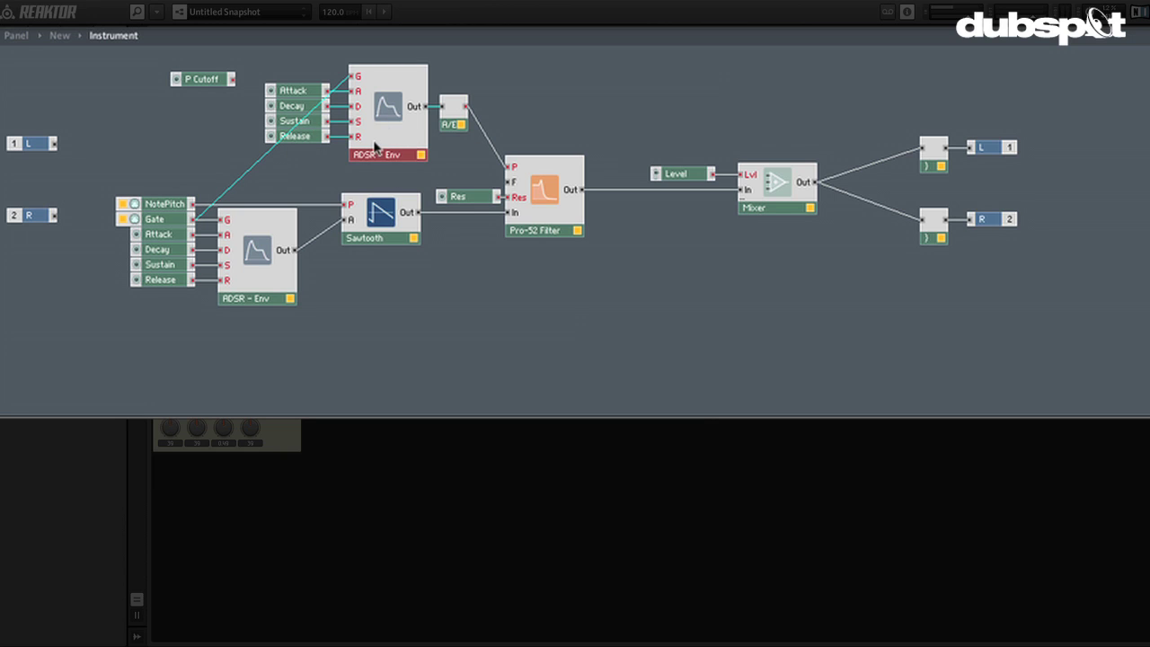
left_click(483, 135)
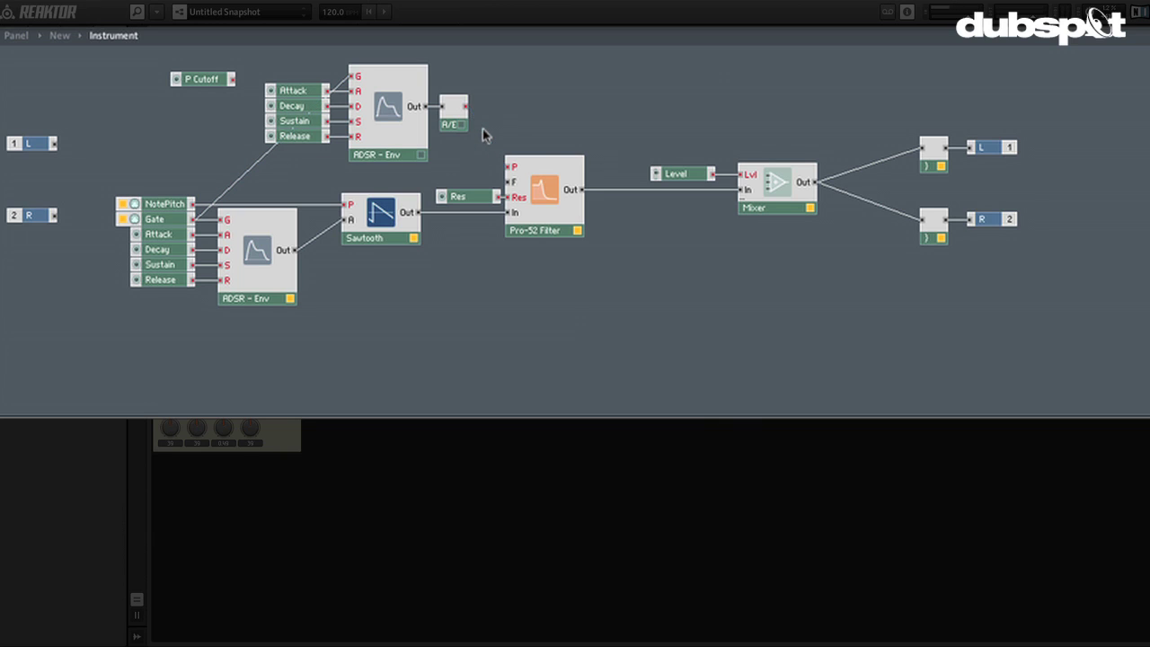
right_click(486, 106)
mouse_move(501, 114)
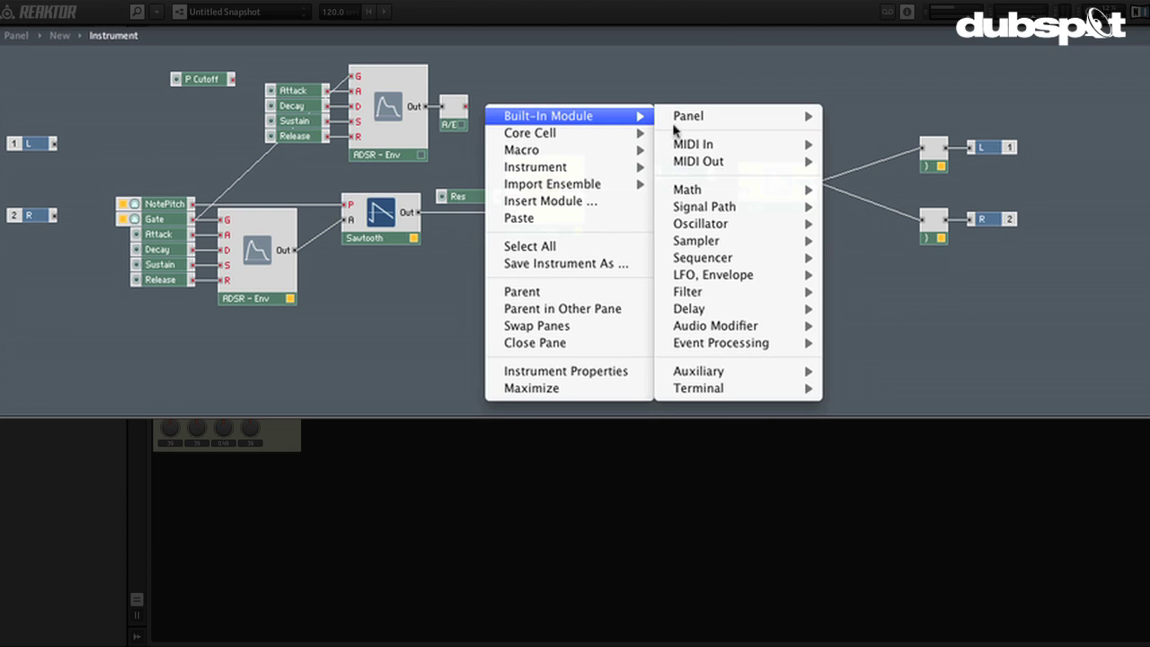
mouse_move(697, 191)
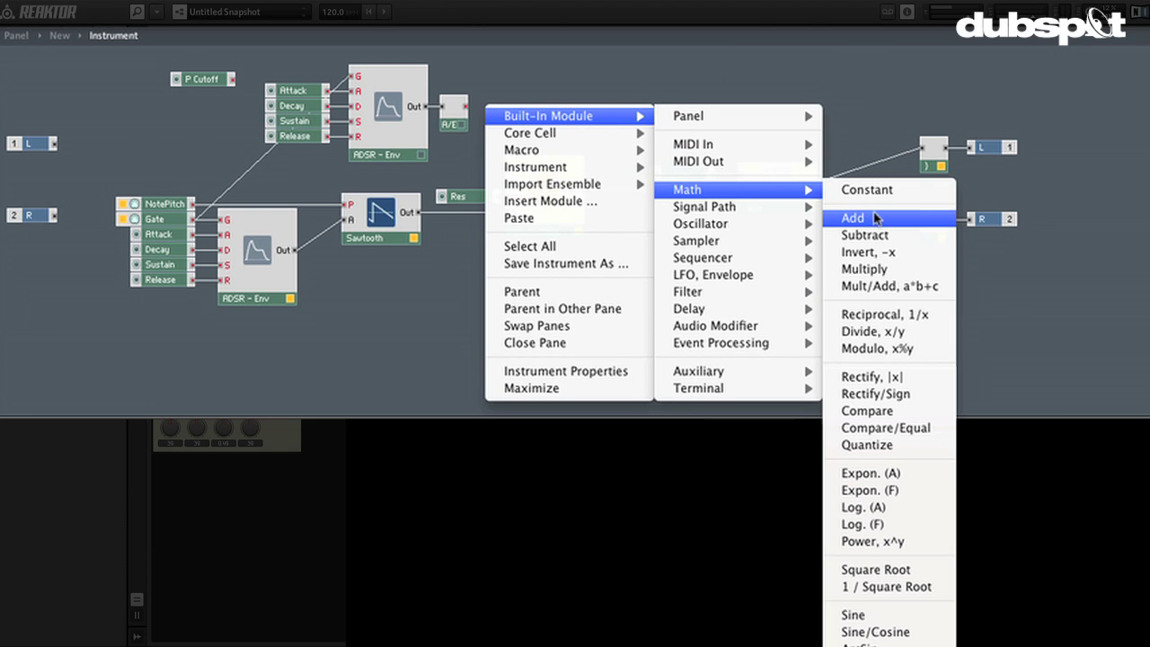
left_click(870, 269)
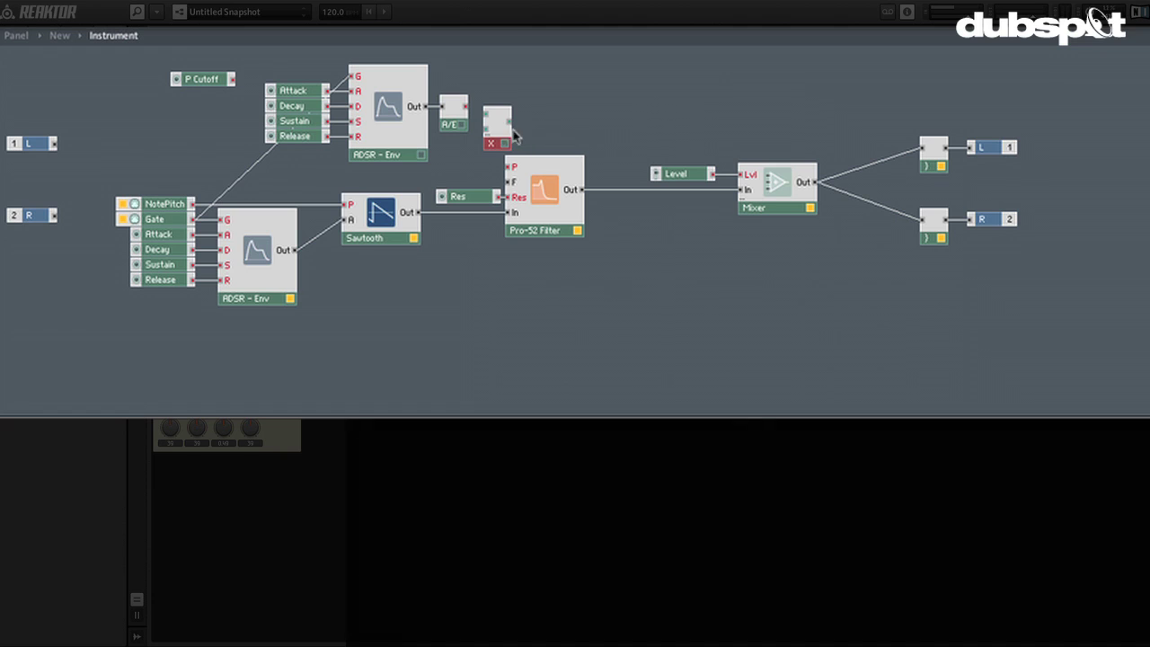
- Wire the A to E converter through the Multiply module into the filter's P input, moving the filter and Res aside
left_click_drag(508, 131, 490, 106)
left_click_drag(556, 271, 540, 202)
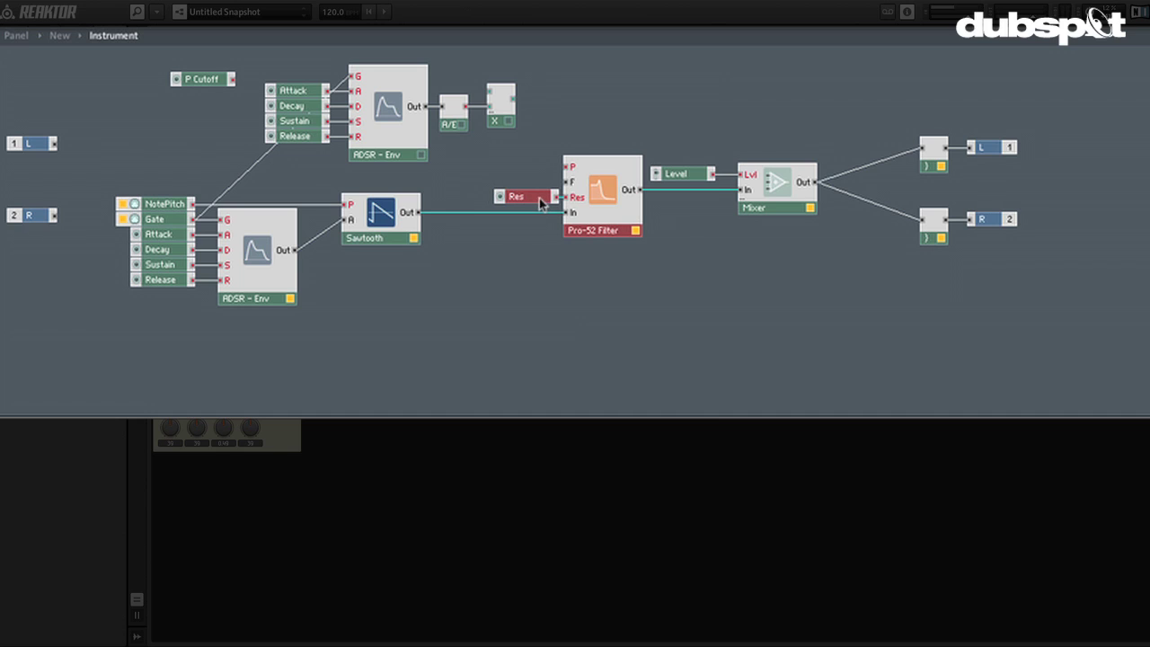
left_click_drag(513, 98, 560, 169)
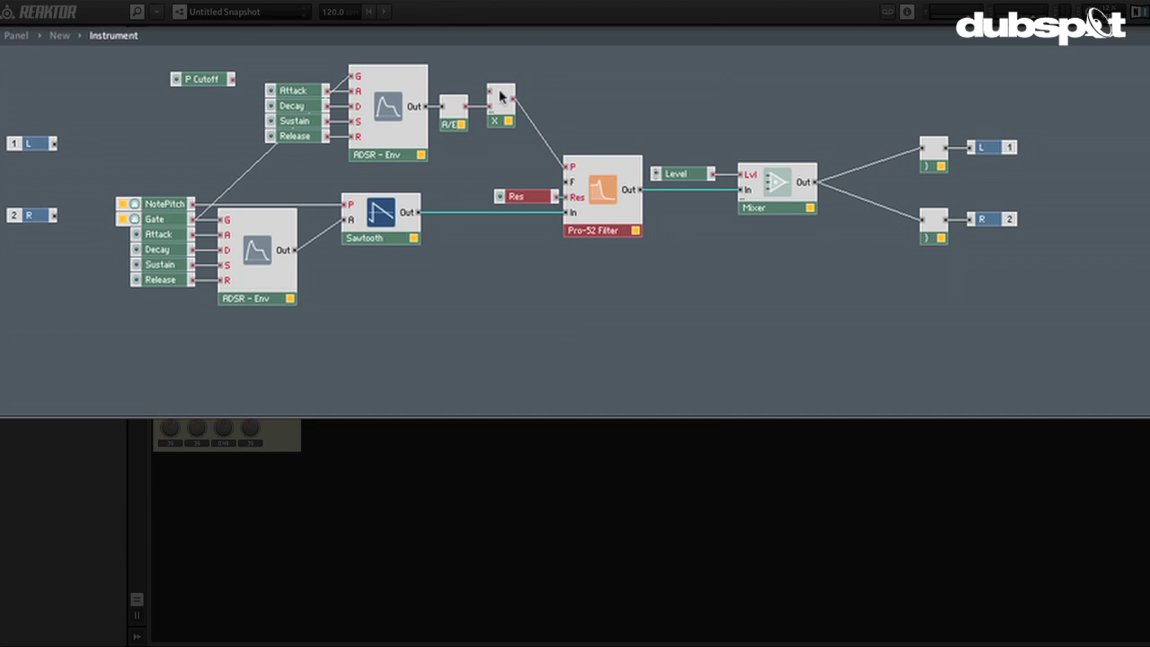
- Move the Multiply module farther from the A to E converter and create a control for its upper input
left_click_drag(500, 96, 514, 96)
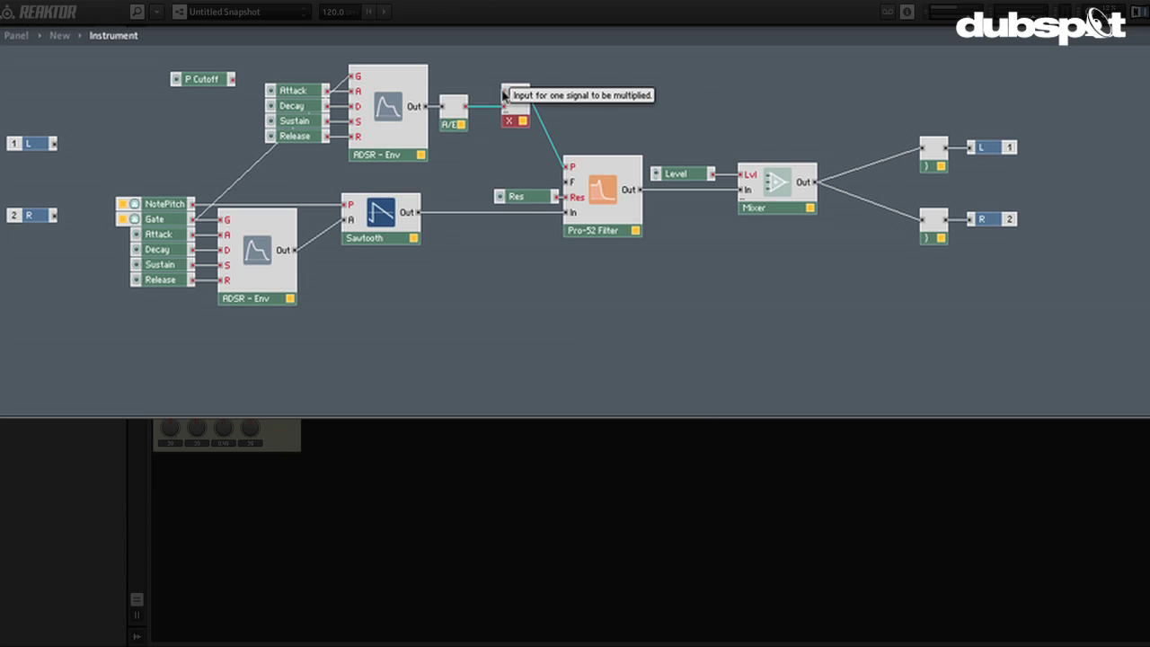
right_click(504, 94)
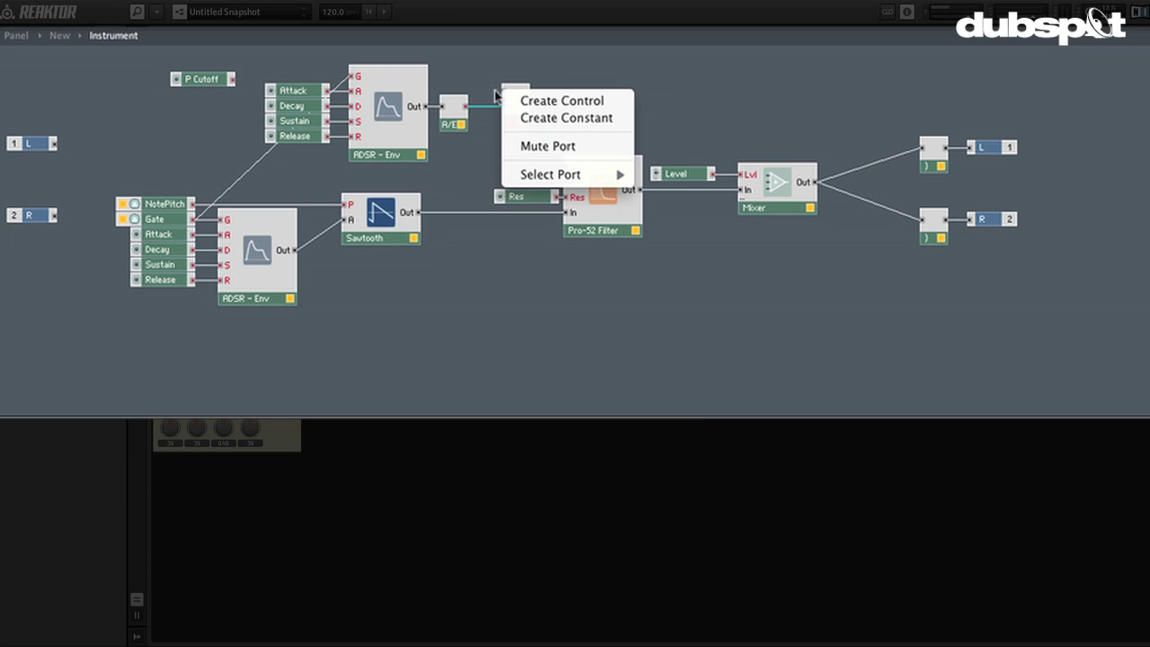
left_click(520, 120)
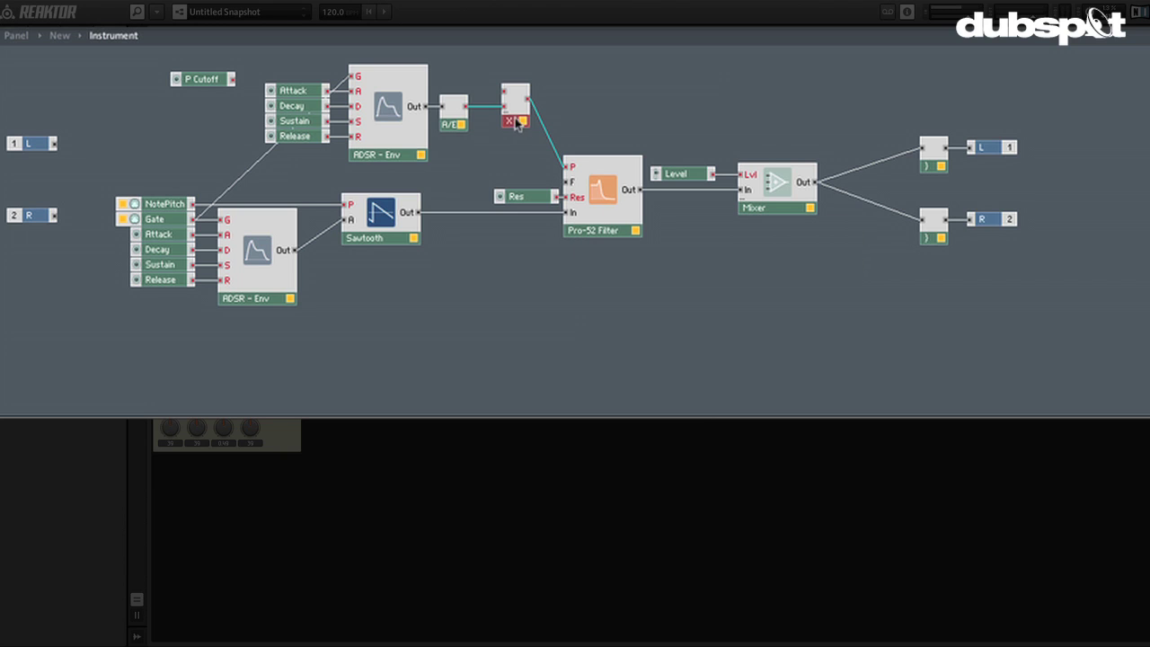
left_click_drag(518, 123, 535, 123)
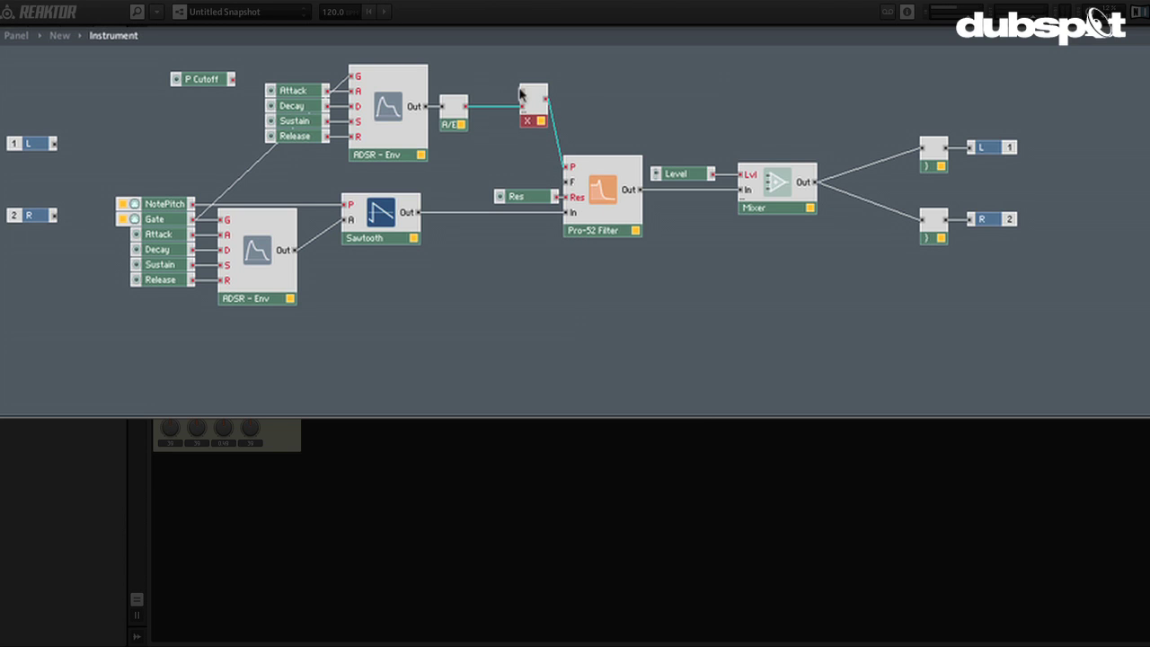
right_click(522, 97)
left_click(539, 100)
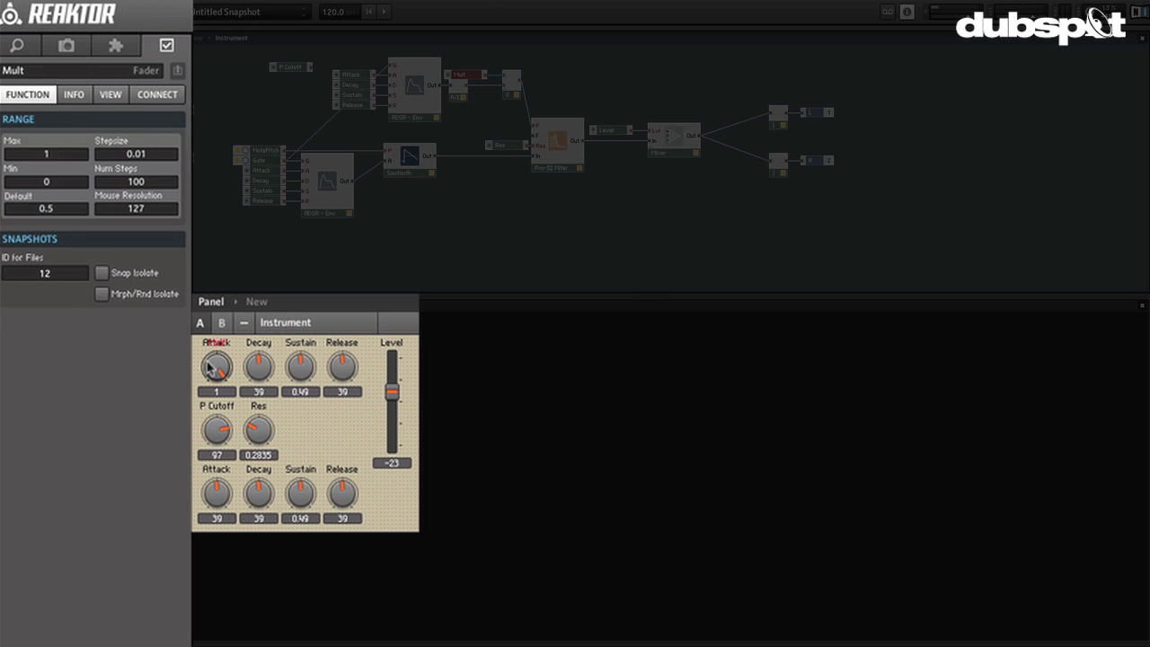
- Place the new Mult knob beside Res on the instrument panel and rename it Range
left_click_drag(210, 370, 292, 428)
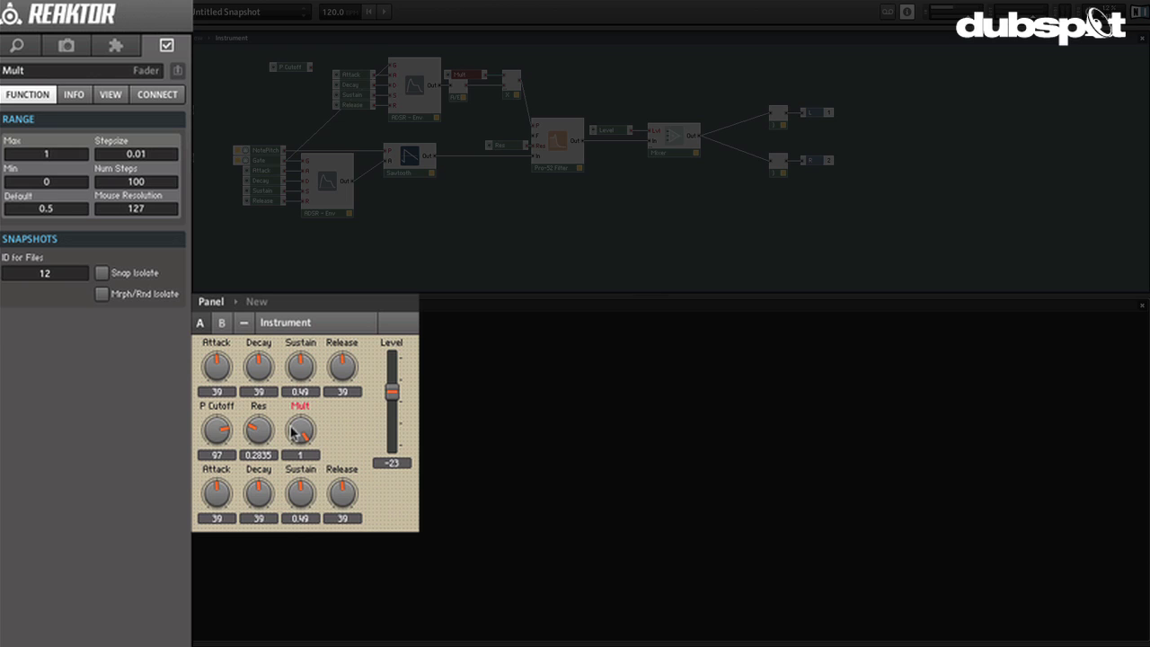
double_click(47, 72)
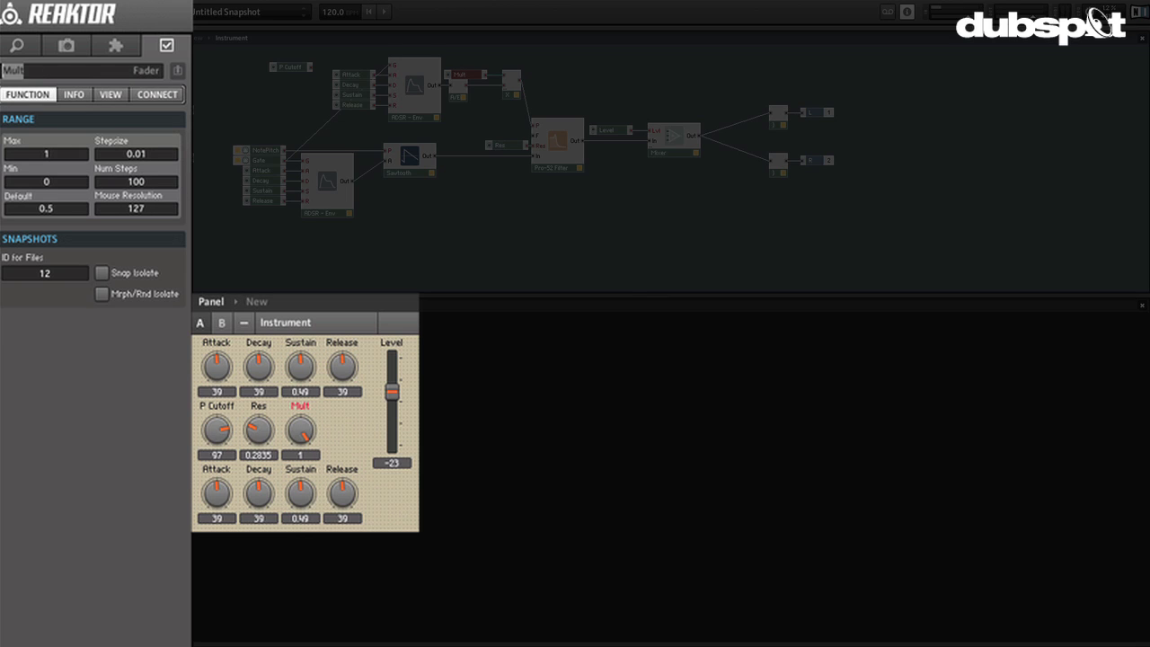
type("Range")
left_click(533, 210)
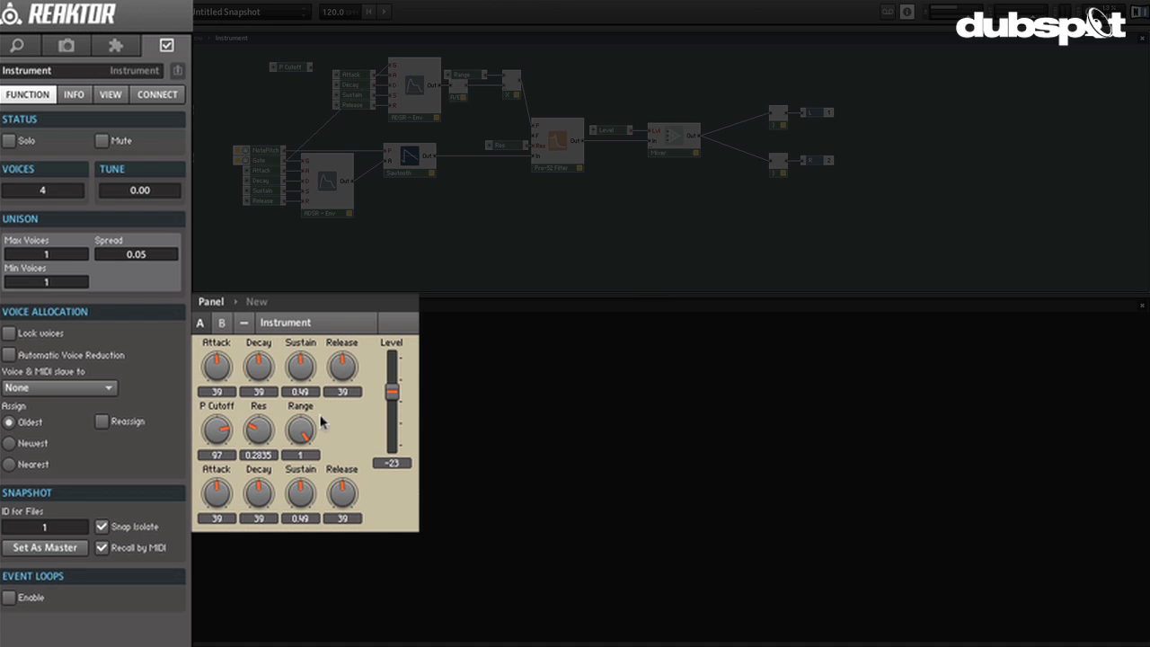
- Turn the Range knob to 0.46 and set its maximum value to 127
left_click_drag(308, 429, 316, 399)
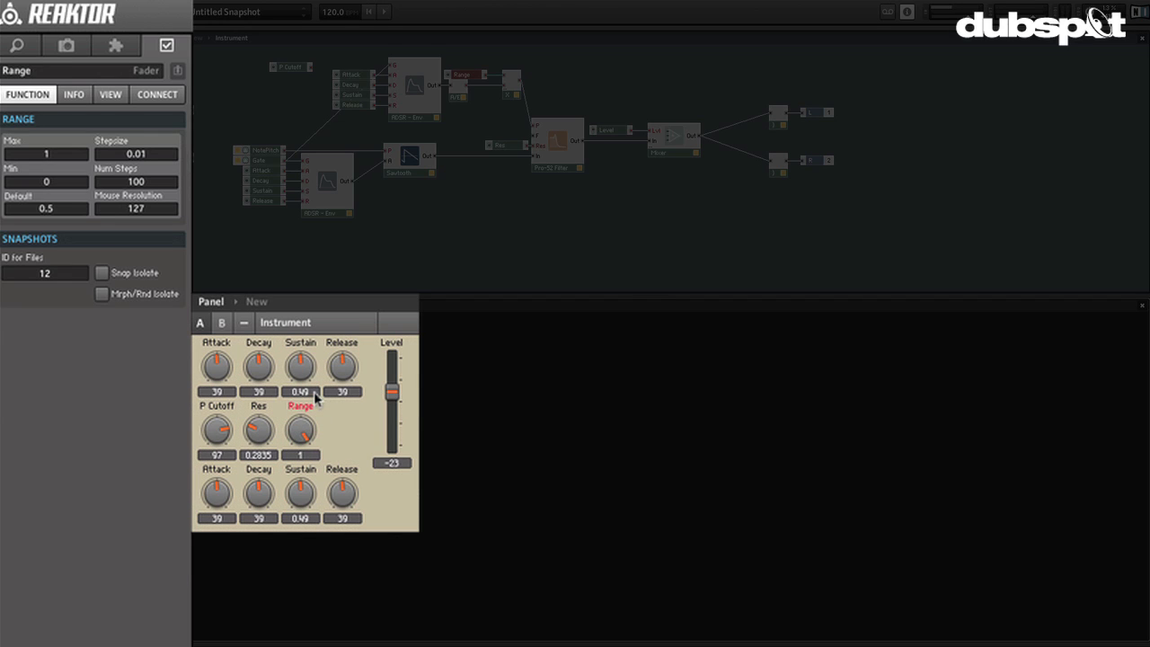
left_click_drag(315, 403, 305, 436)
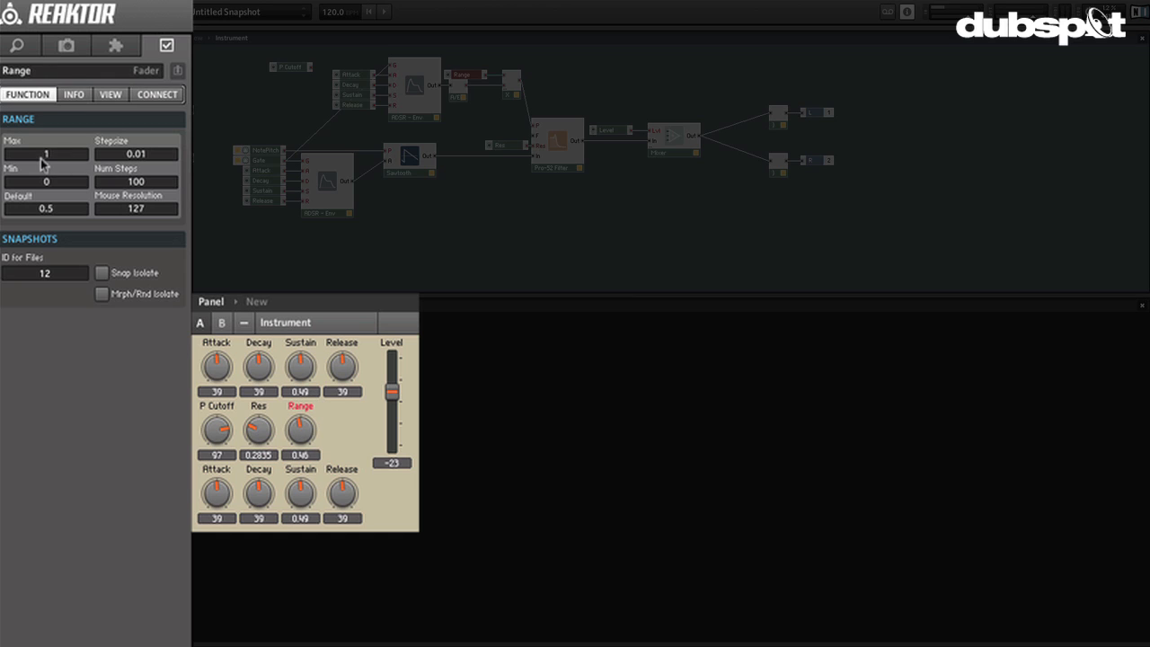
left_click(25, 157)
key("Return")
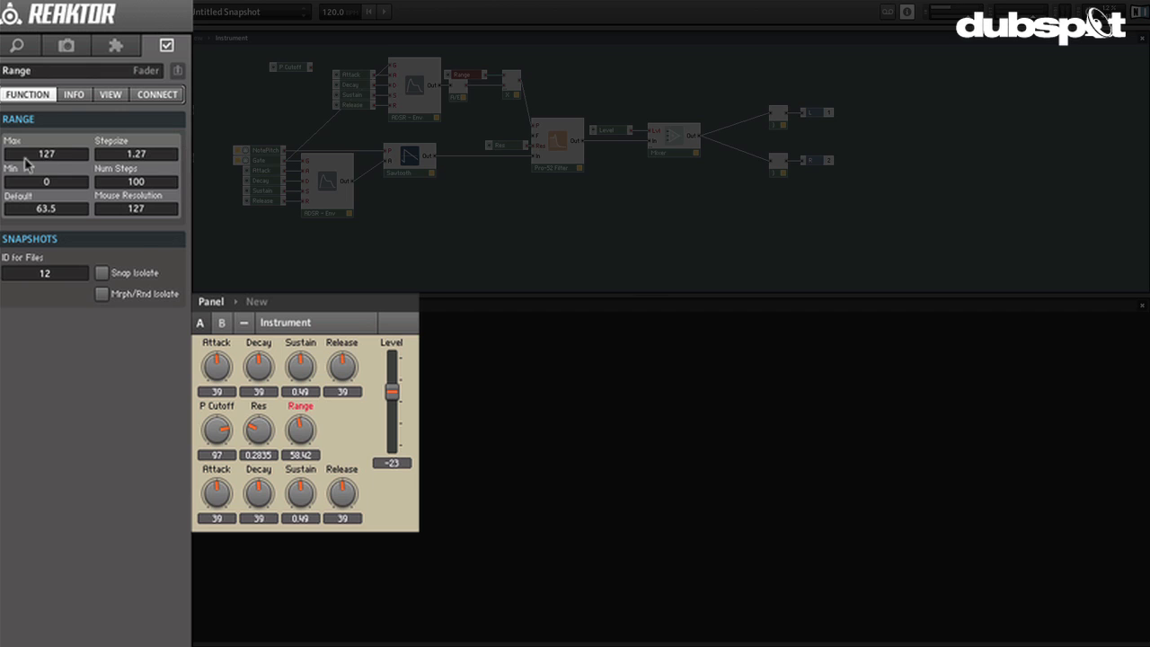
- Lower P Cutoff to 20 and set the Range knob to 90.17
left_click_drag(329, 431, 234, 525)
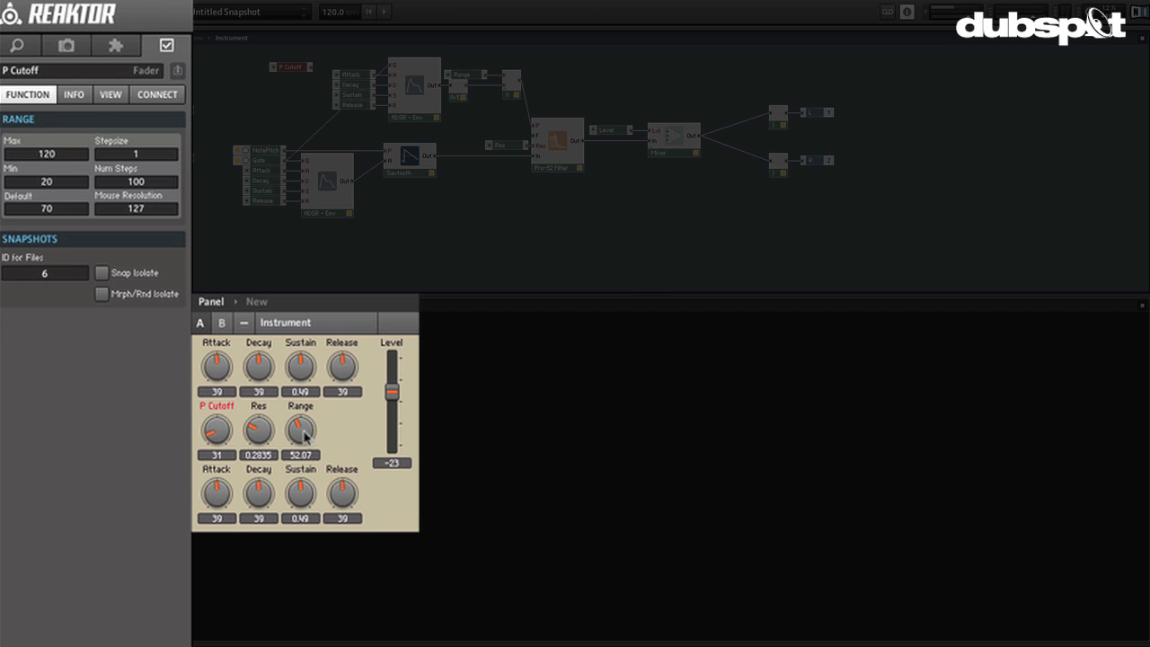
left_click_drag(212, 440, 217, 474)
left_click_drag(308, 440, 314, 406)
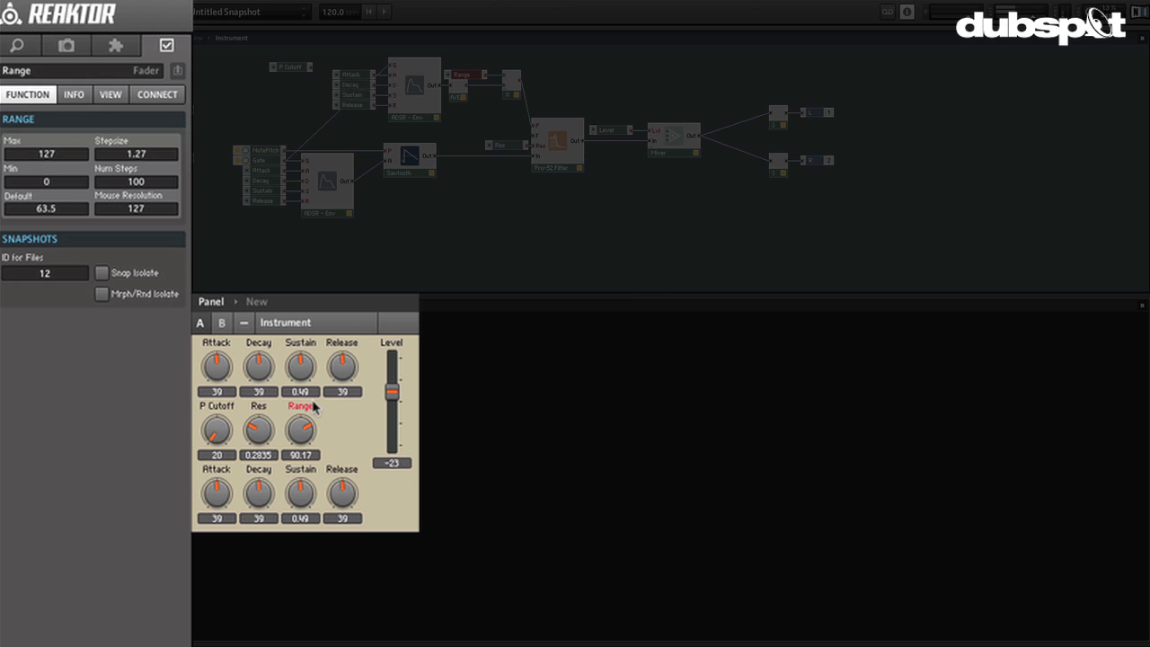
- Set the second envelope's Decay to 56 and its Attack to 28
left_click_drag(262, 493, 268, 465)
left_click_drag(228, 498, 226, 515)
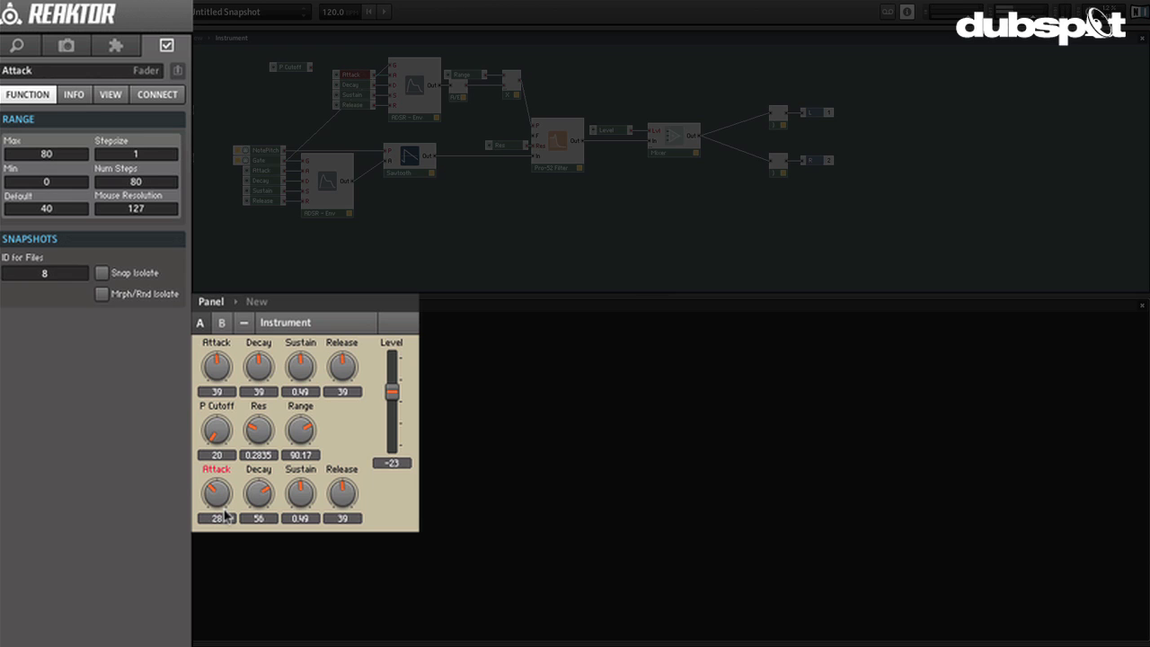
- Raise the second envelope's Sustain to 0.73 and the Range knob to 127
left_click_drag(299, 500, 308, 392)
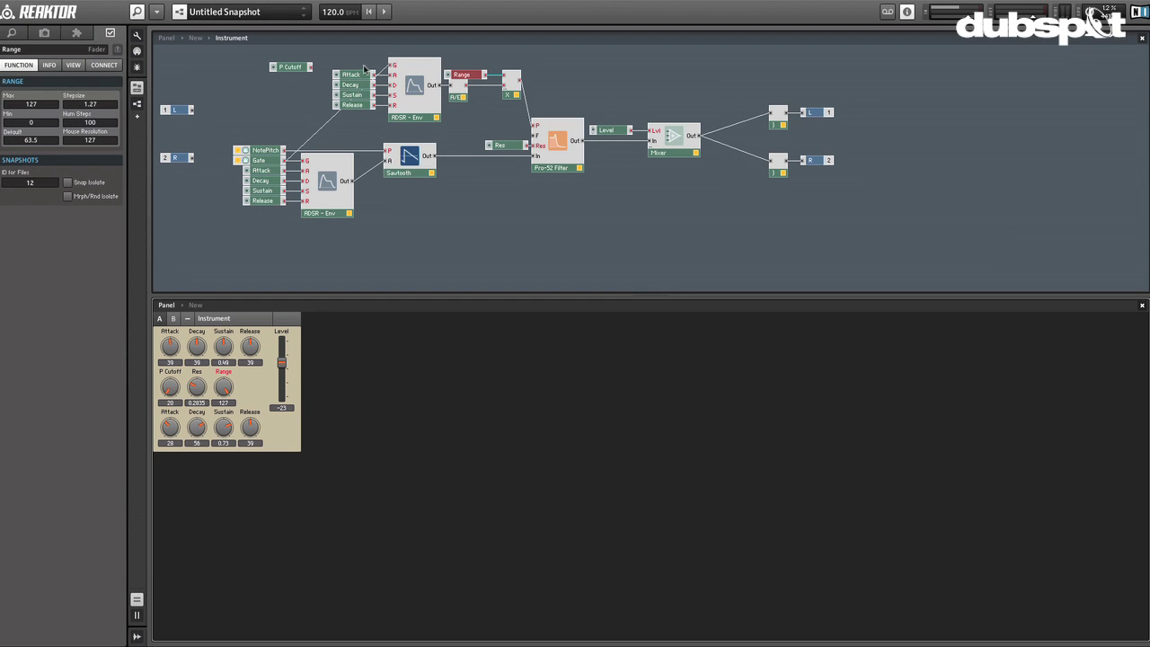
left_click(262, 162)
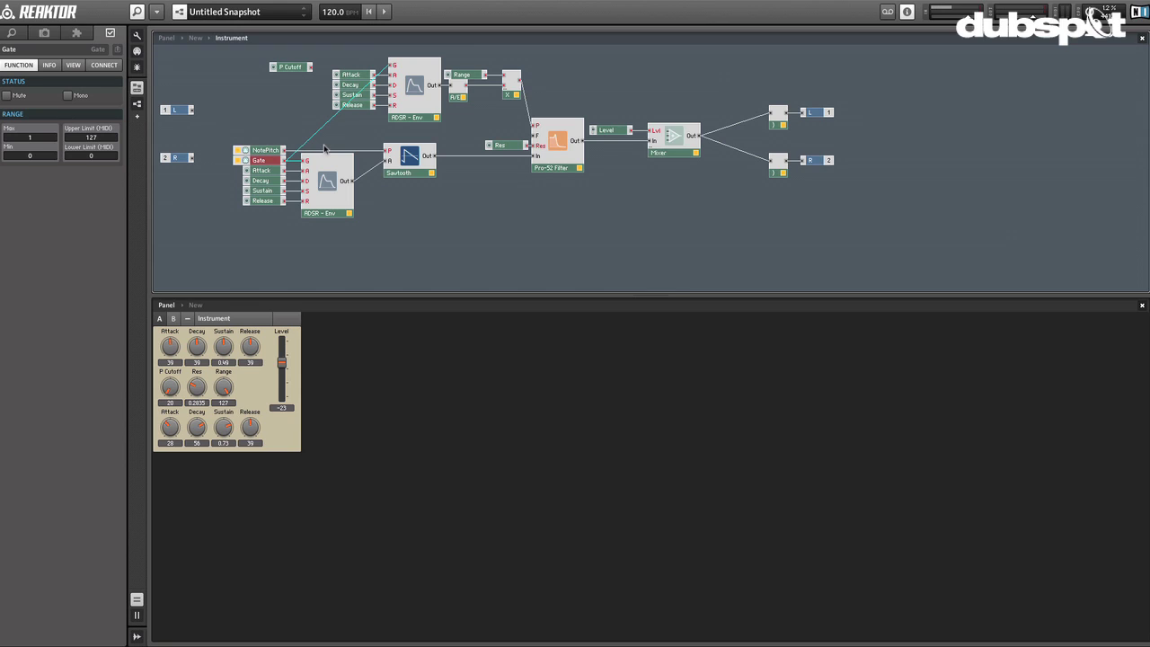
left_click(418, 212)
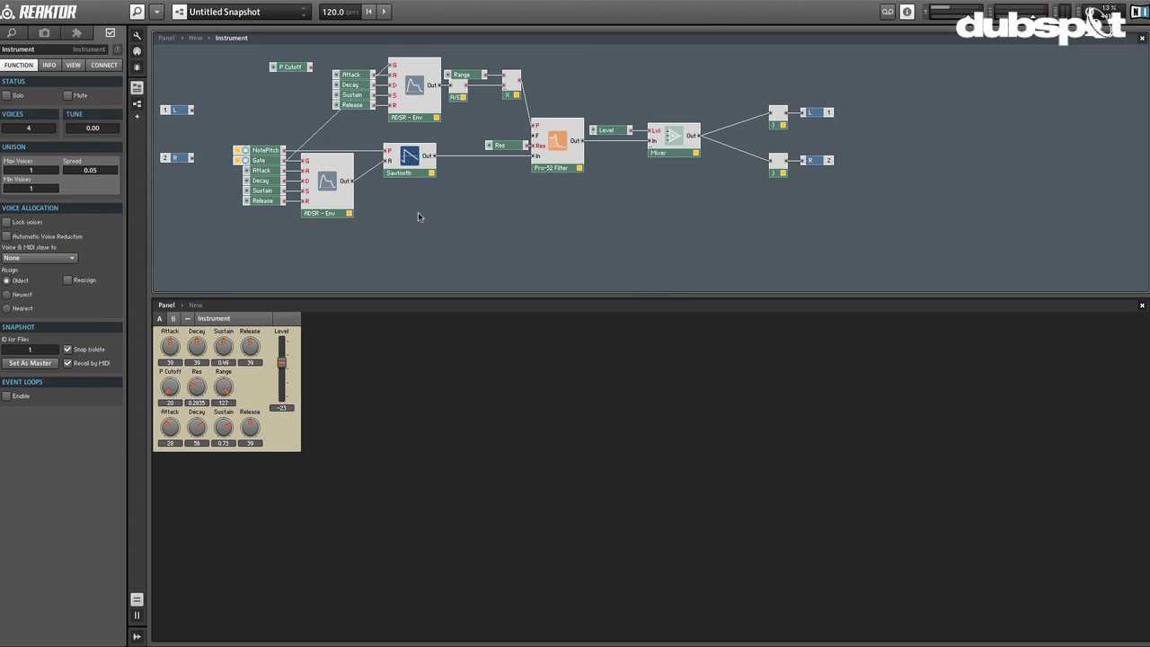
left_click(418, 100)
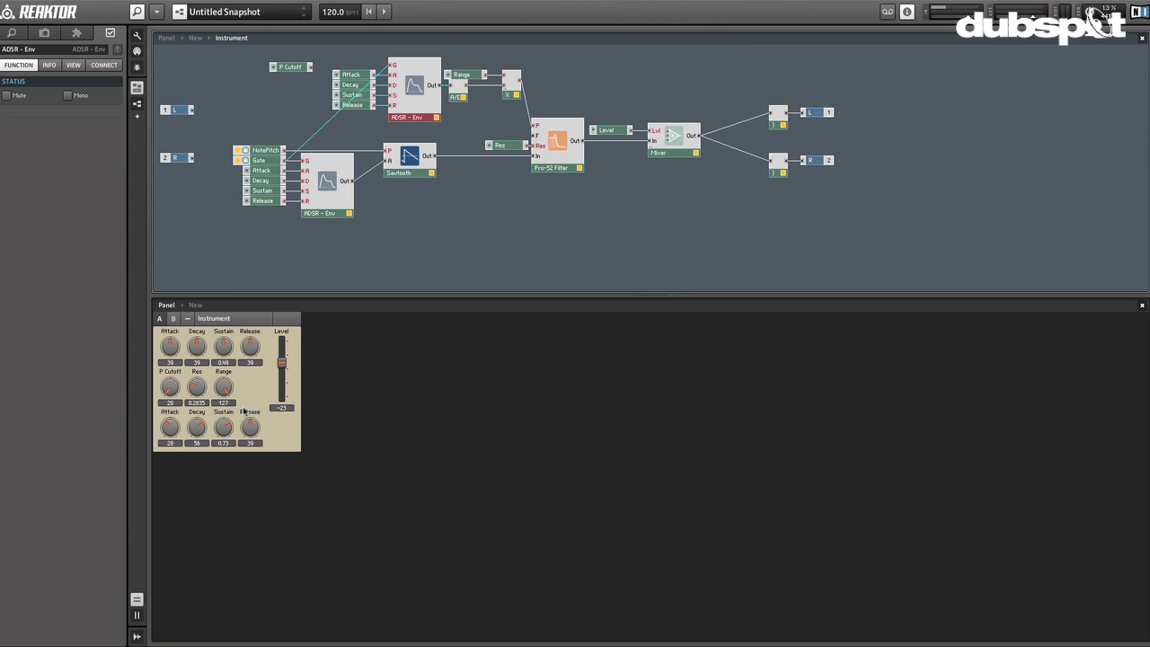
- Set the second envelope's Attack to 0, Decay to 49 and Sustain to 0, and the first envelope's Attack to 0 and Sustain to 1
left_click_drag(196, 442, 224, 451)
left_click_drag(180, 535, 221, 585)
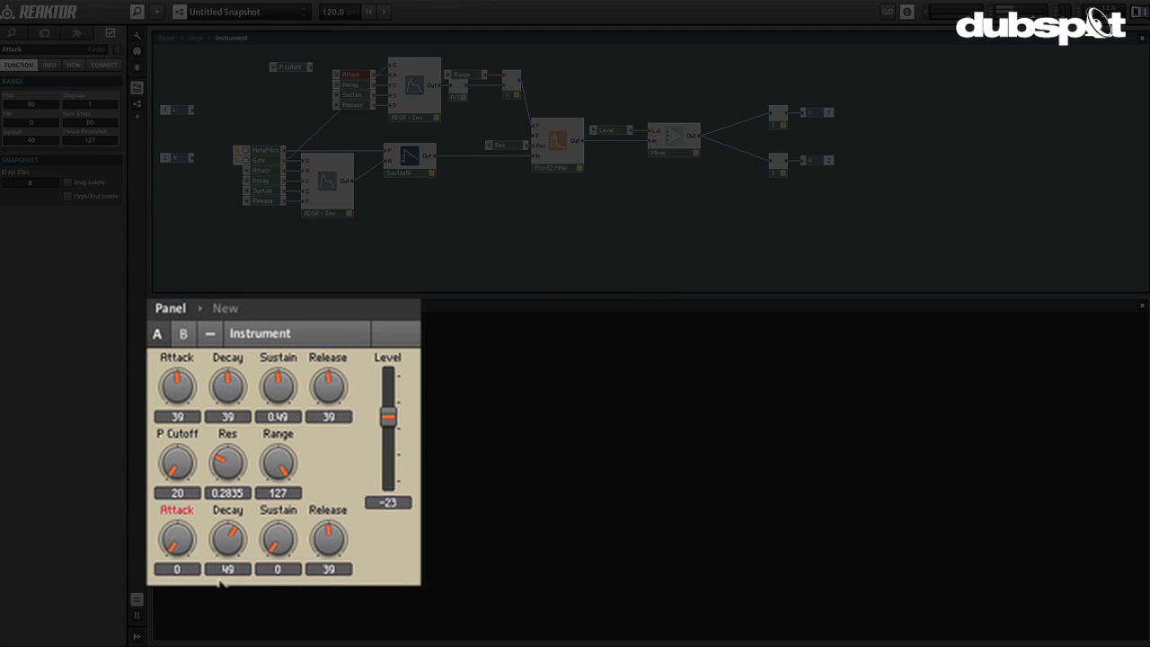
left_click_drag(192, 380, 193, 474)
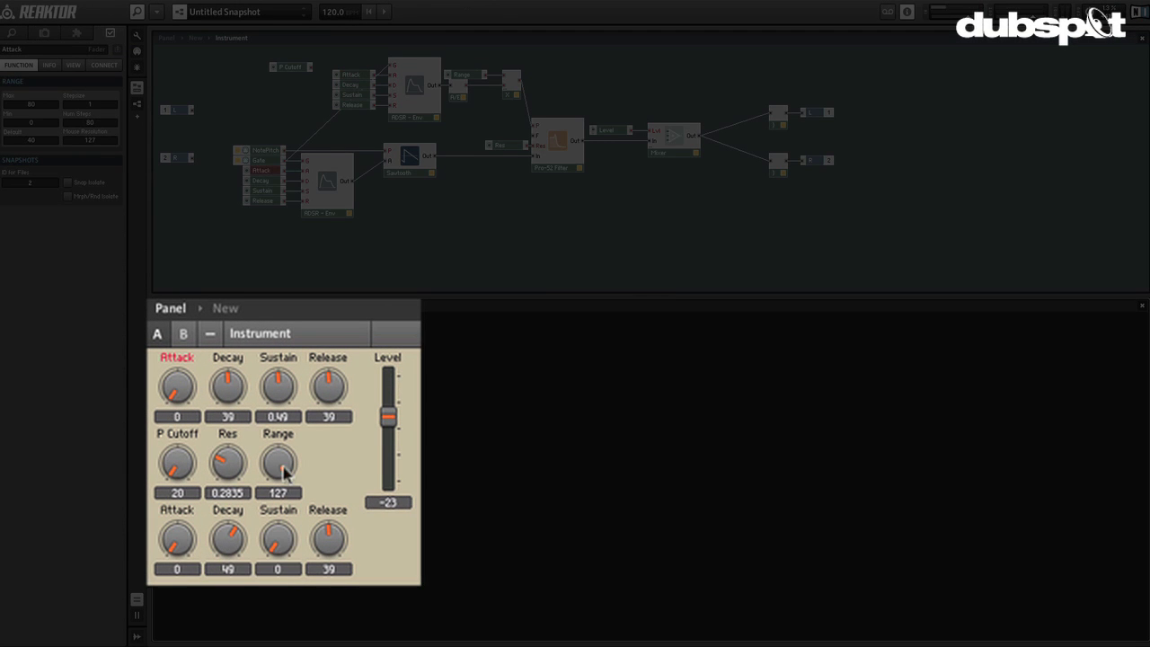
left_click_drag(275, 382, 228, 244)
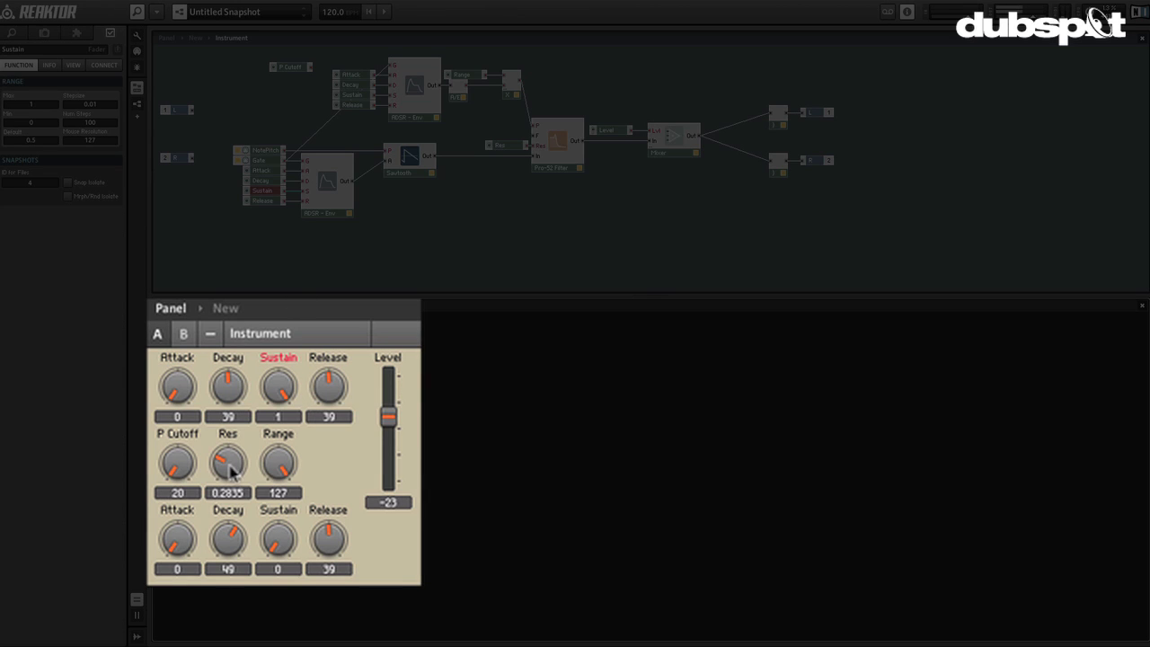
- Set Res to 0.3937 and the second envelope's Attack to 46, keeping its Sustain at 0
left_click_drag(226, 463, 230, 441)
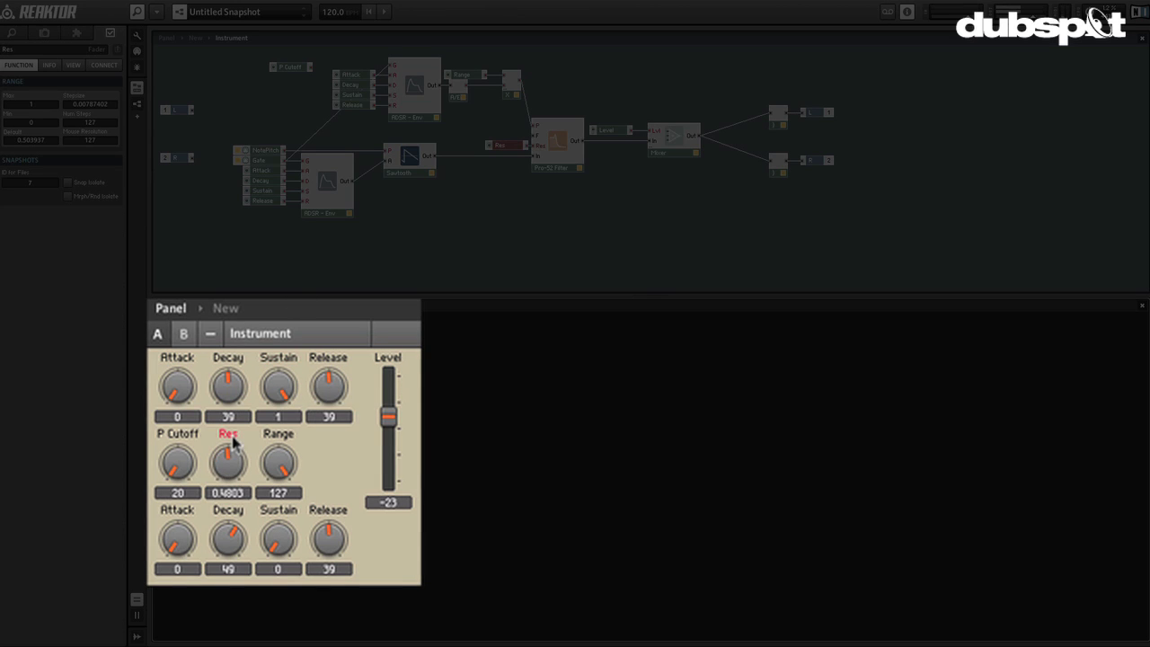
mouse_move(230, 462)
left_mouse_down()
mouse_move(243, 402)
mouse_move(231, 500)
mouse_move(237, 474)
left_mouse_up()
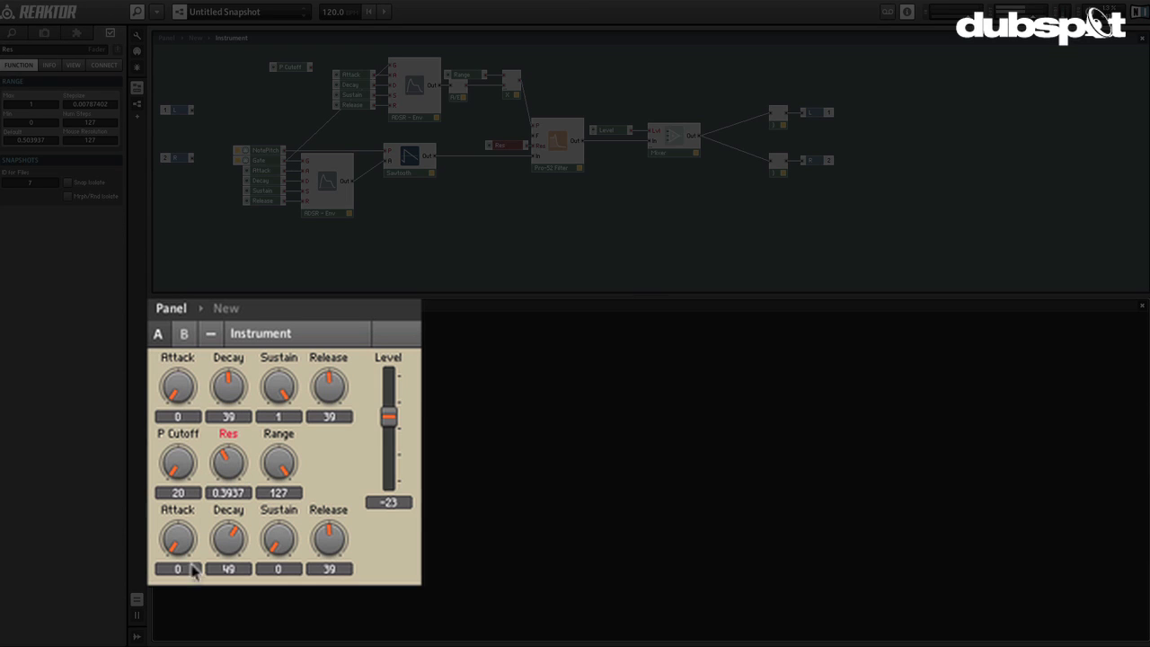
left_click_drag(192, 537, 211, 446)
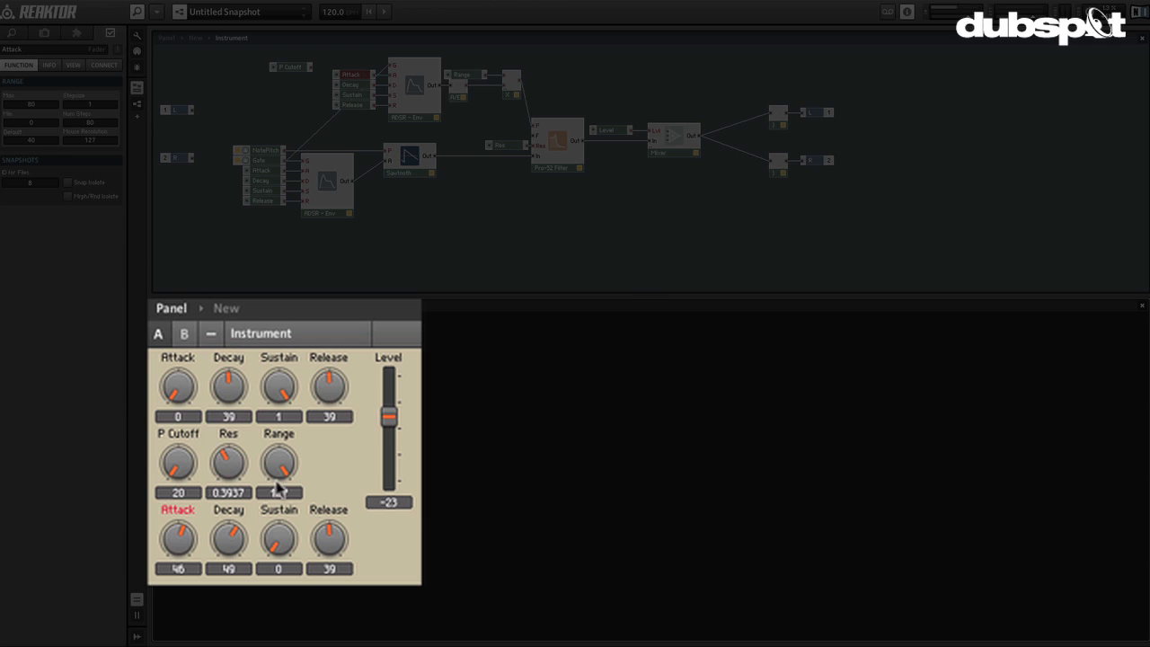
mouse_move(279, 539)
left_mouse_down()
mouse_move(275, 511)
mouse_move(278, 561)
left_mouse_up()
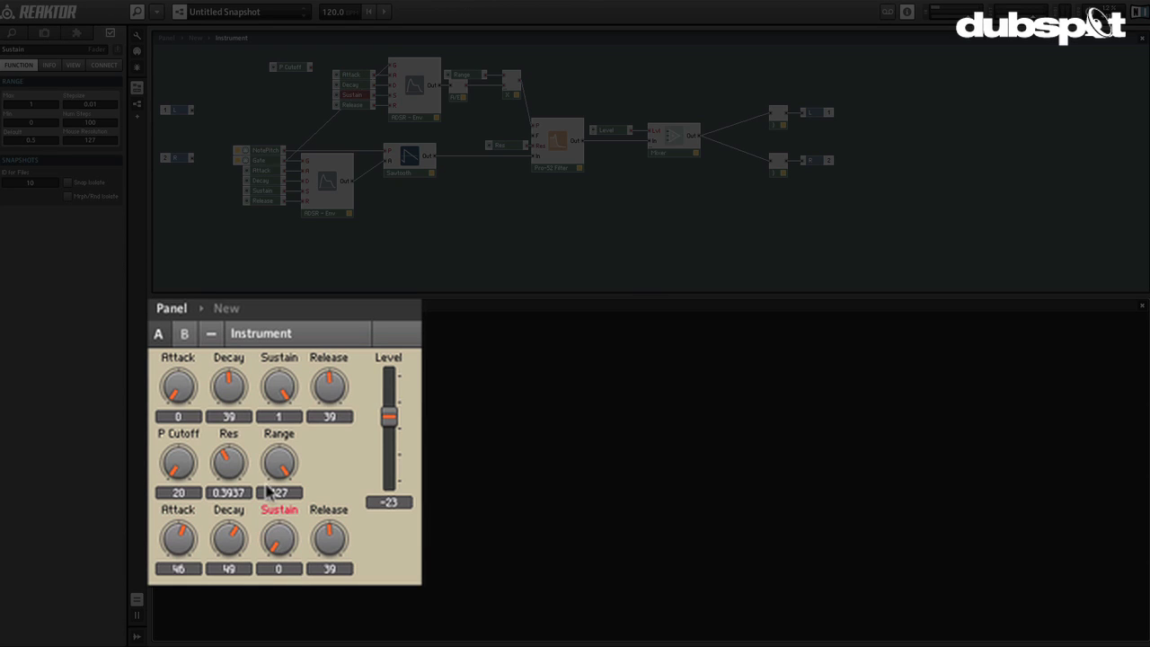
left_click_drag(288, 462, 279, 492)
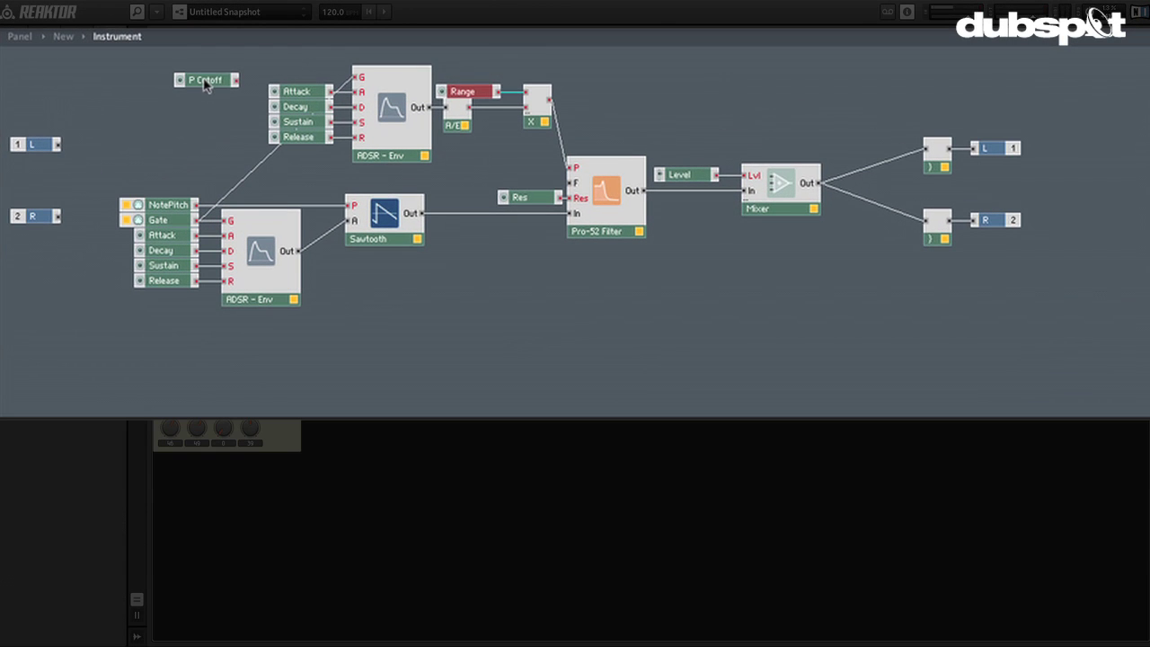
- Shift the Pro-52 filter, mixer and output modules to the right with their controls, and place P Cutoff below the multiplier
left_click_drag(291, 66, 517, 80)
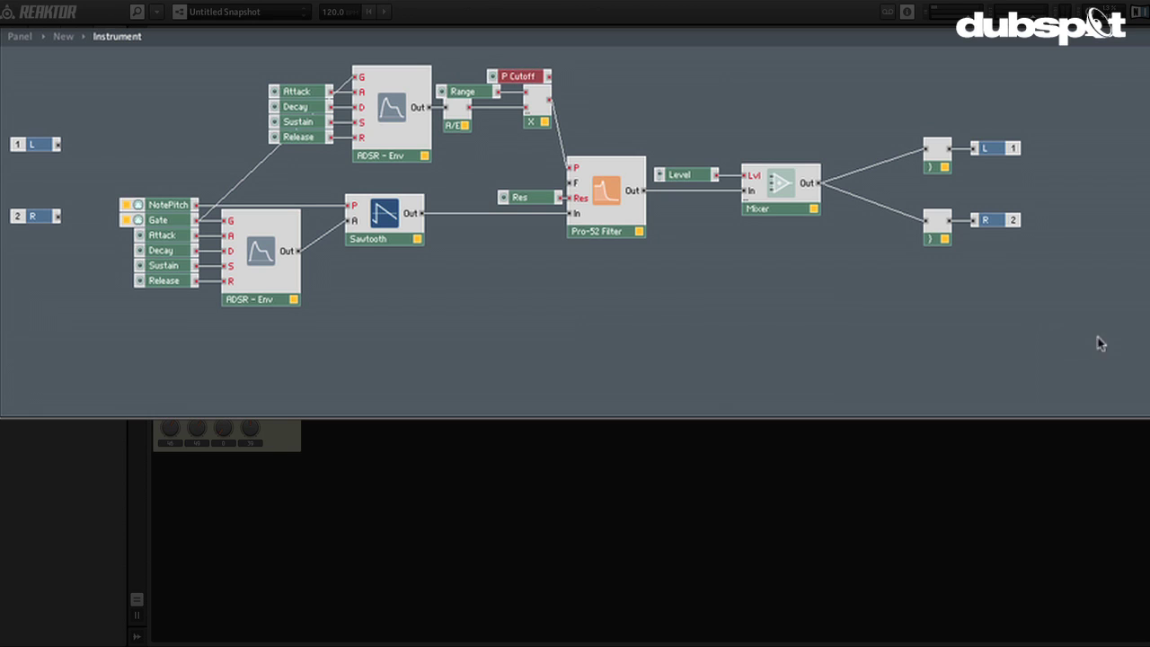
left_click_drag(1098, 331, 542, 153)
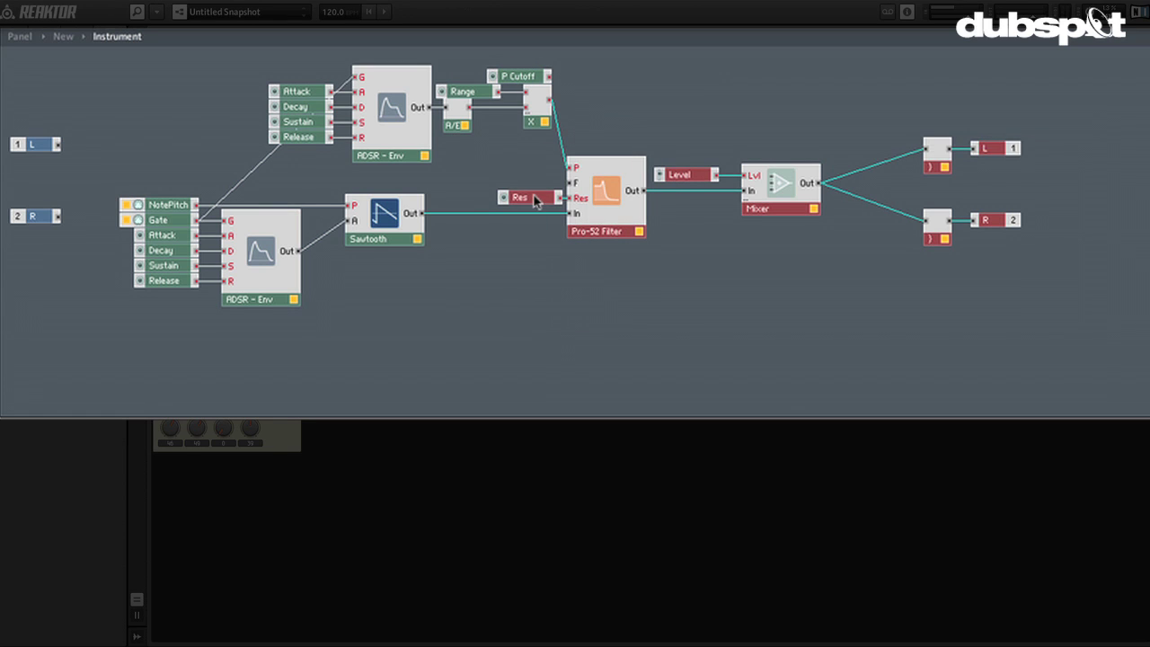
left_click_drag(538, 198, 638, 197)
left_click(565, 180)
left_click_drag(531, 78, 531, 154)
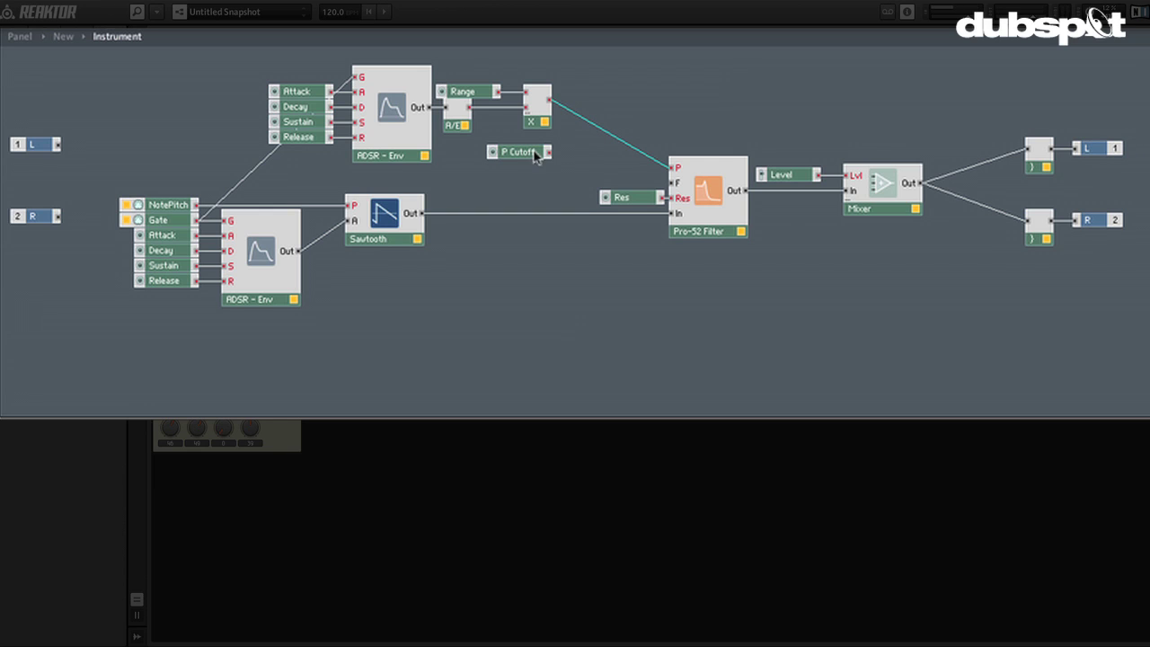
- Replace the wire from the multiplier to the filter's P input with an Add module summing the multiplier output and P Cutoff
key("Delete")
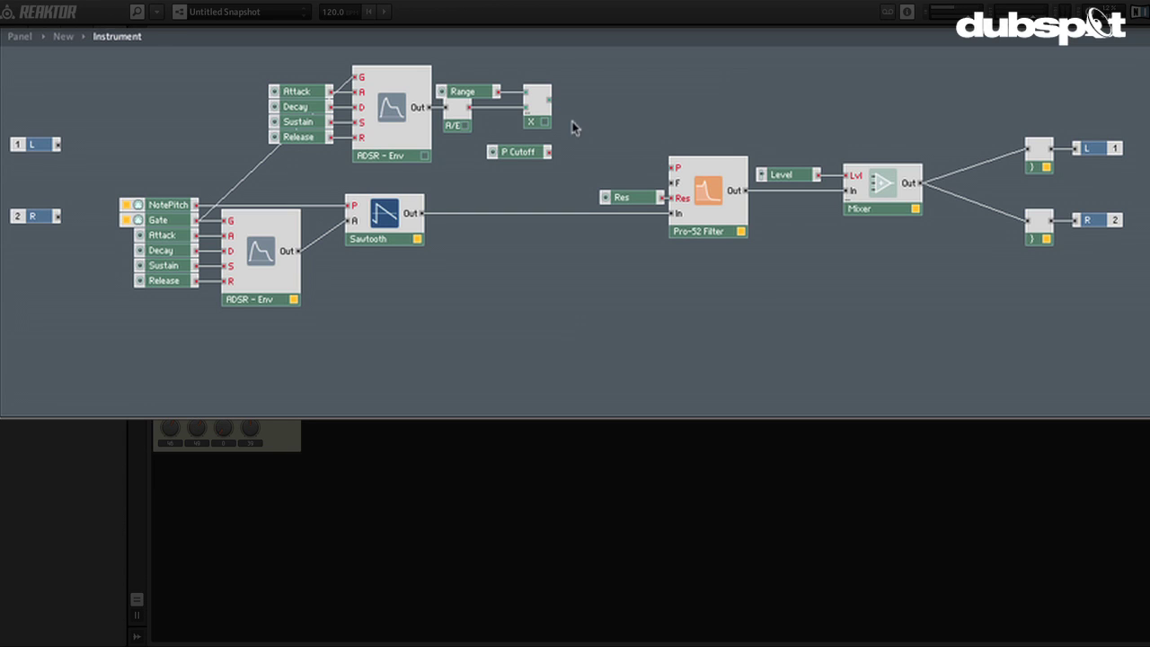
right_click(572, 122)
mouse_move(595, 131)
mouse_move(781, 206)
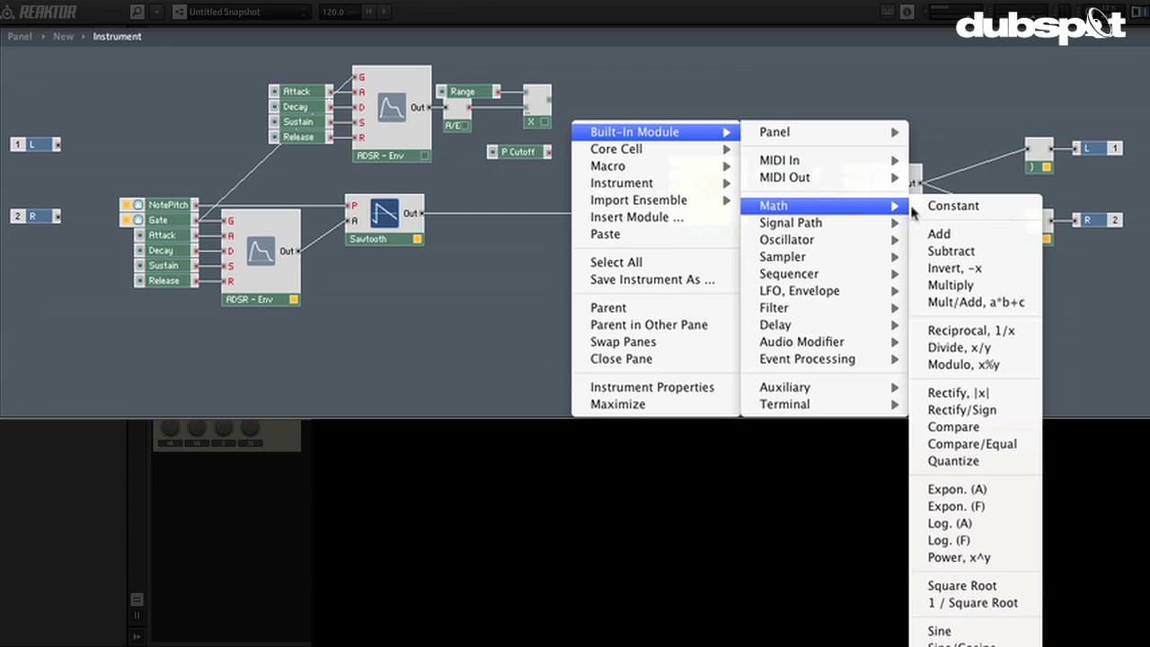
left_click(943, 234)
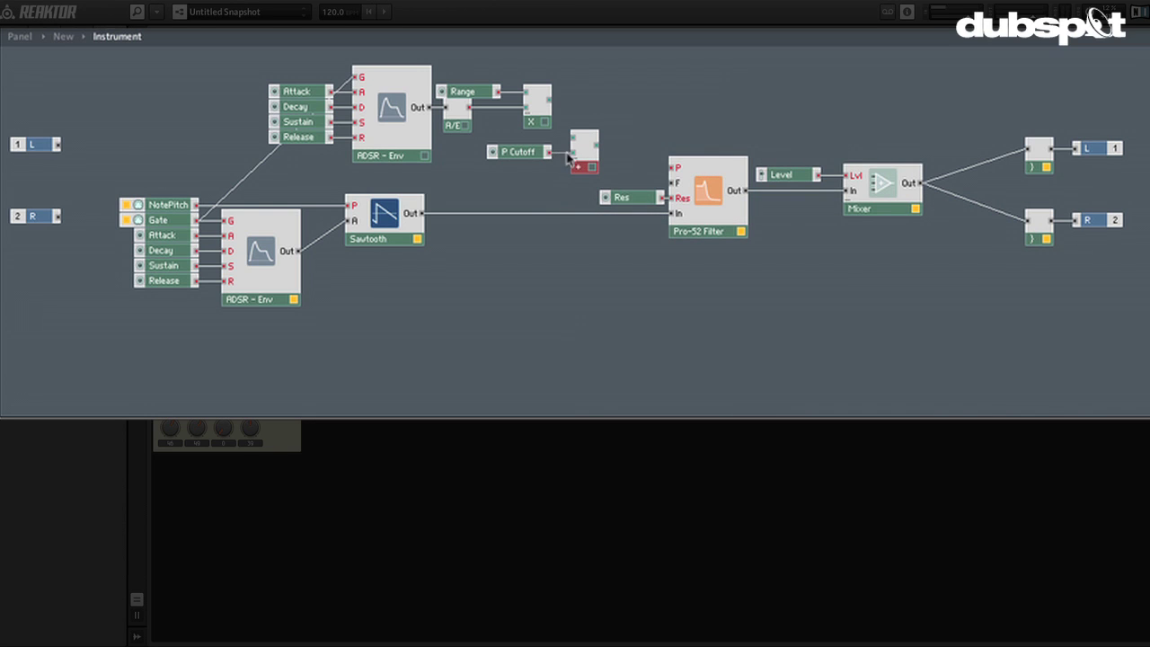
left_click_drag(574, 138, 552, 106)
left_click_drag(597, 145, 674, 167)
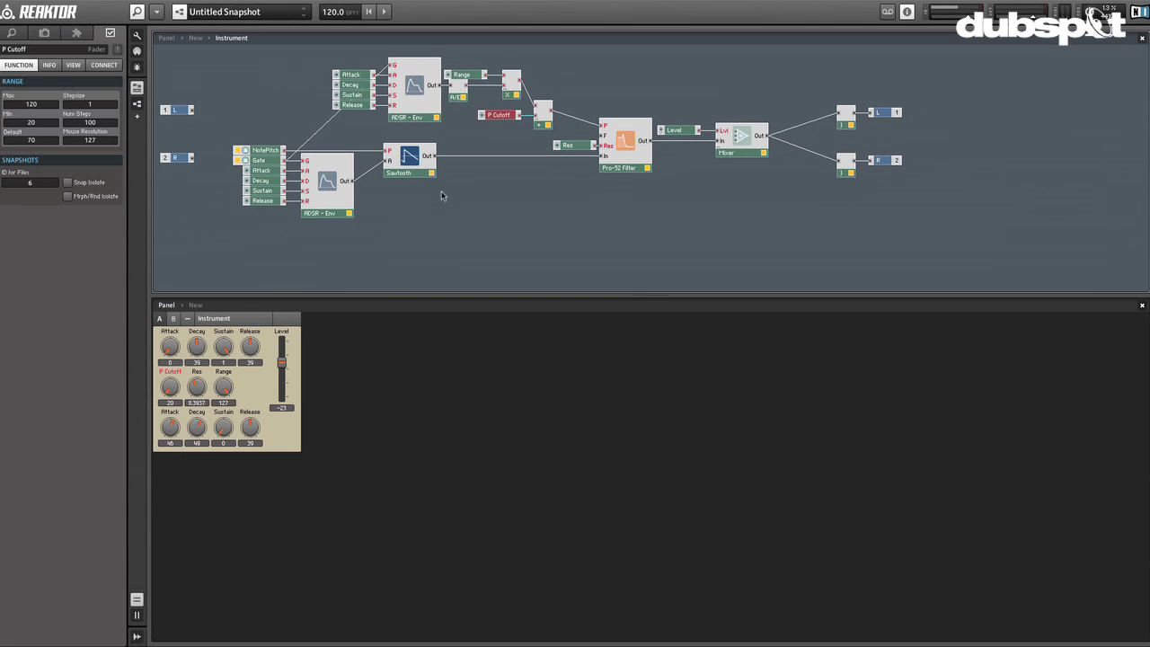
- Set the P Cutoff knob's minimum value to 0 and its maximum to 127
left_click(503, 155)
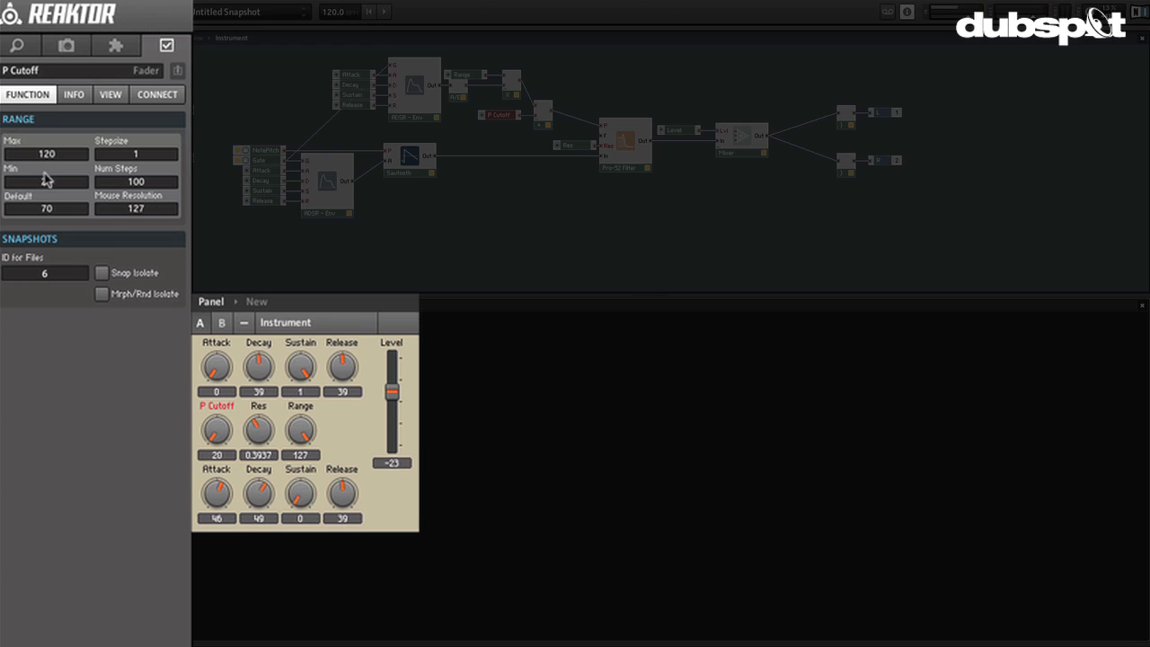
key("Delete")
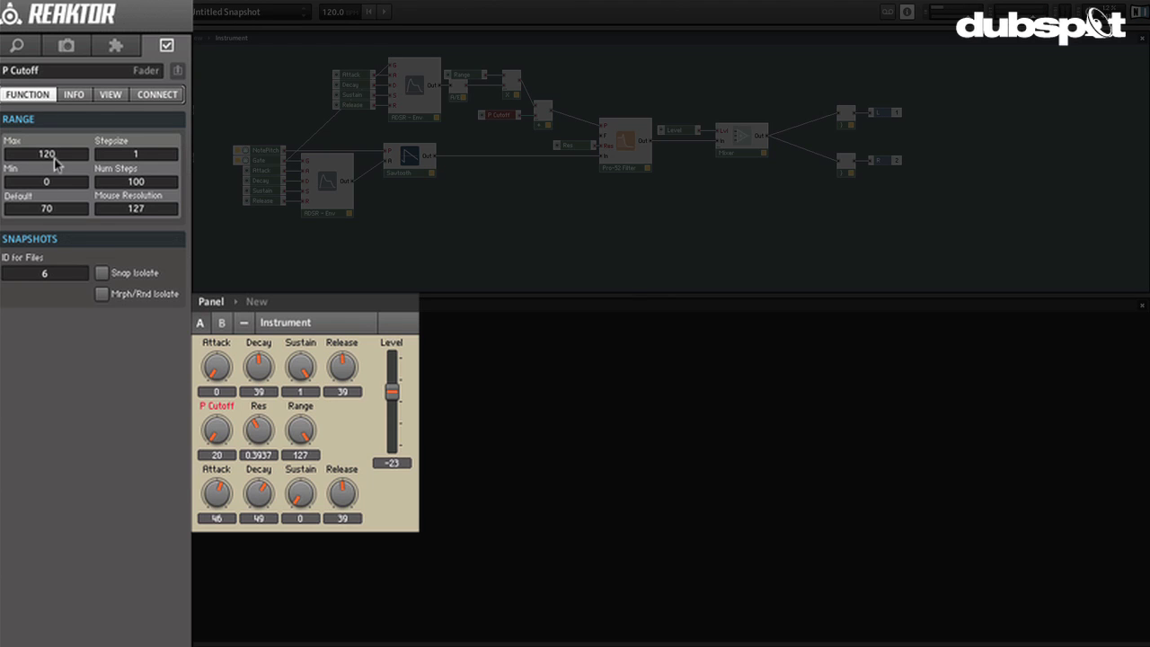
double_click(55, 158)
type("127")
key("Return")
- Adjust P Cutoff to 60.96 and the Range knob to 69.85
left_click_drag(222, 437, 225, 391)
left_click_drag(301, 430, 293, 499)
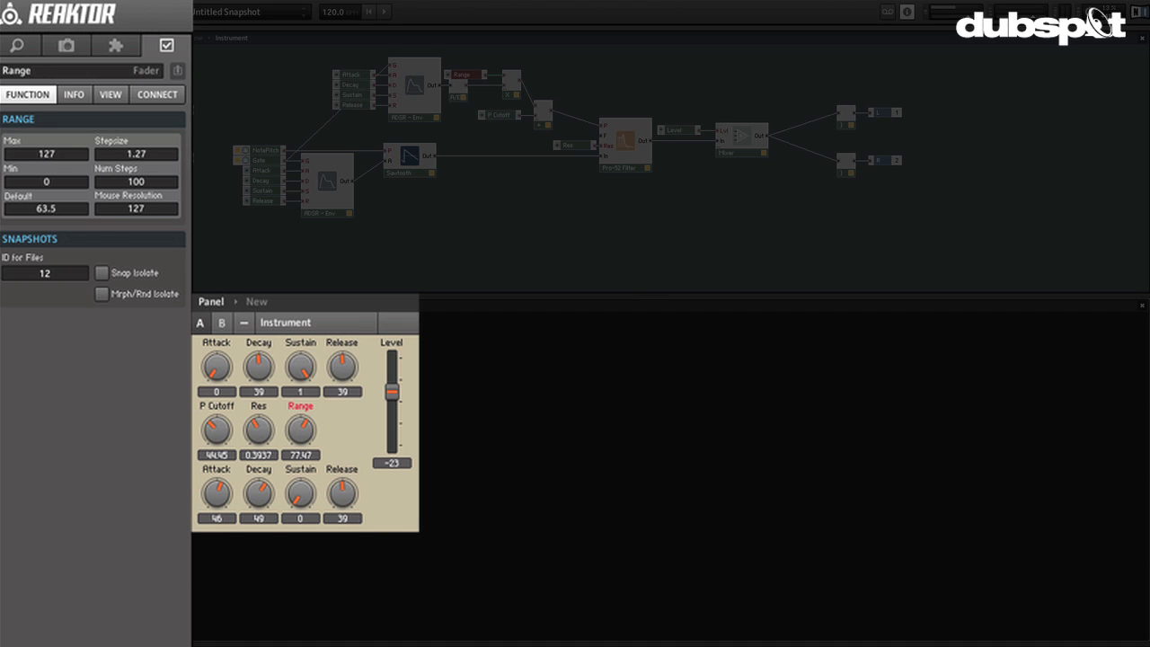
scroll(303, 434, "up", 1)
scroll(304, 433, "down", 7)
scroll(225, 430, "up", 11)
scroll(225, 430, "up", 2)
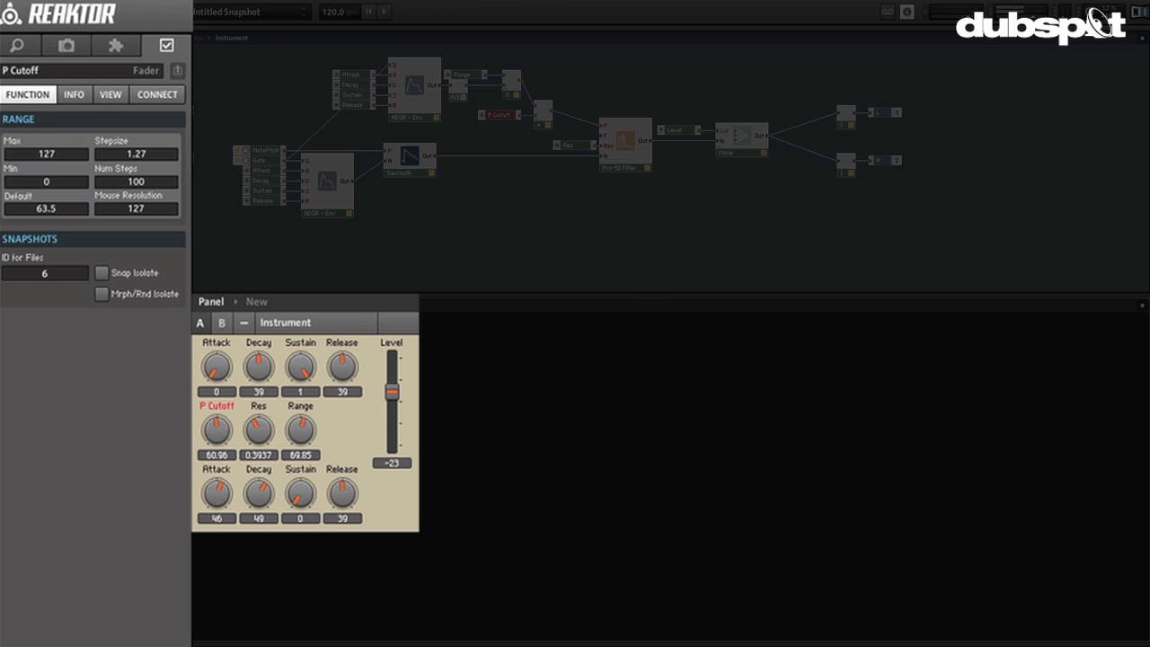
- Set the second envelope's Decay to 62 and Release to 57, the first envelope's Release to 47, and Range to 83.82
scroll(343, 496, "up", 9)
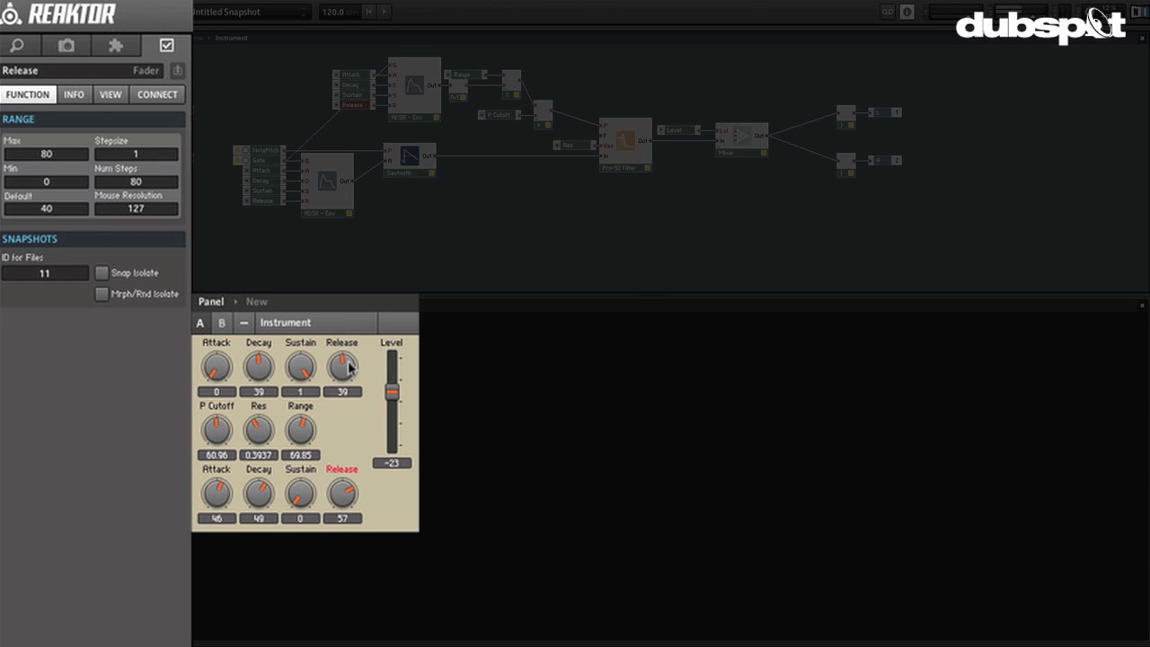
left_click_drag(350, 367, 353, 327)
left_click_drag(263, 505, 266, 474)
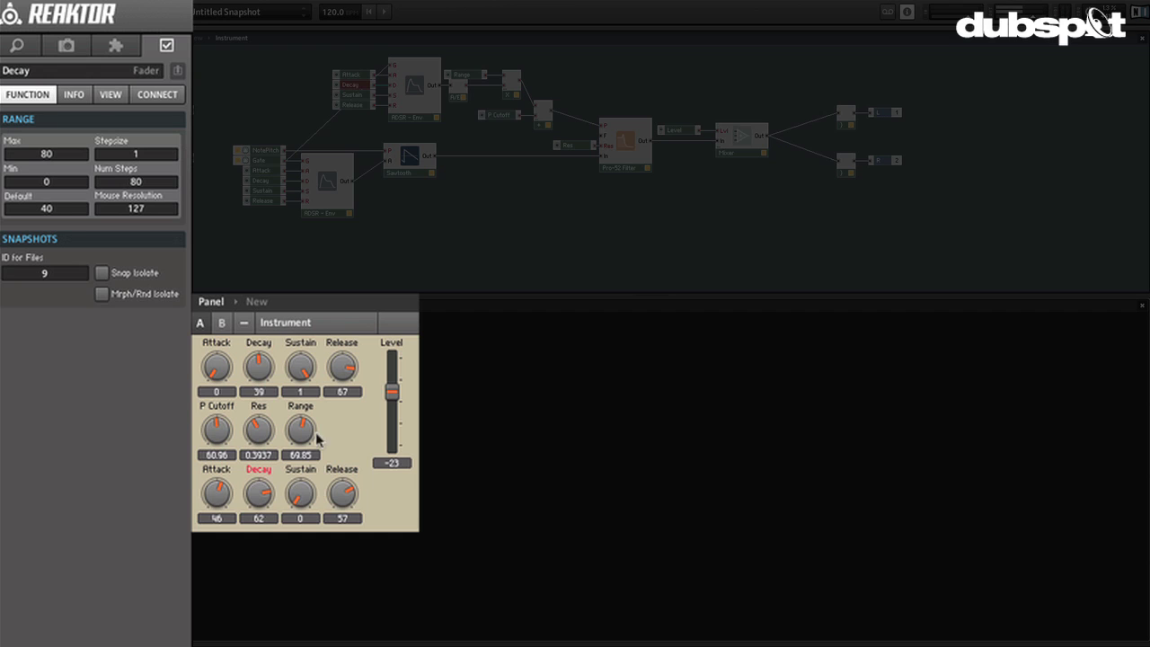
left_click_drag(335, 384, 331, 412)
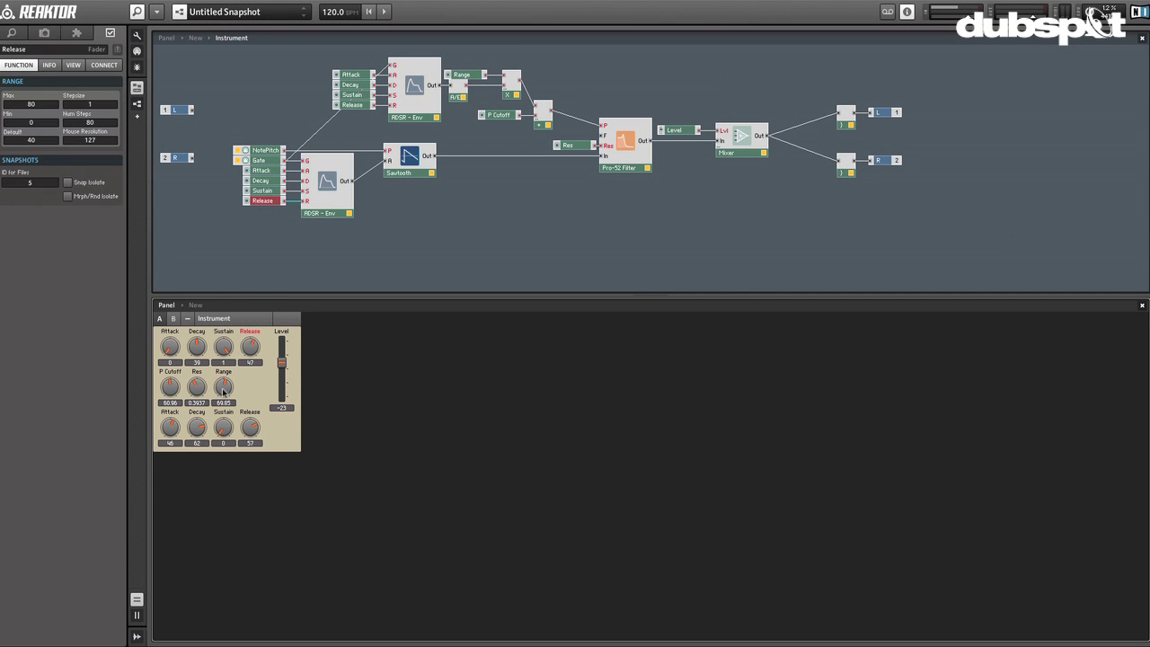
left_click_drag(224, 391, 226, 385)
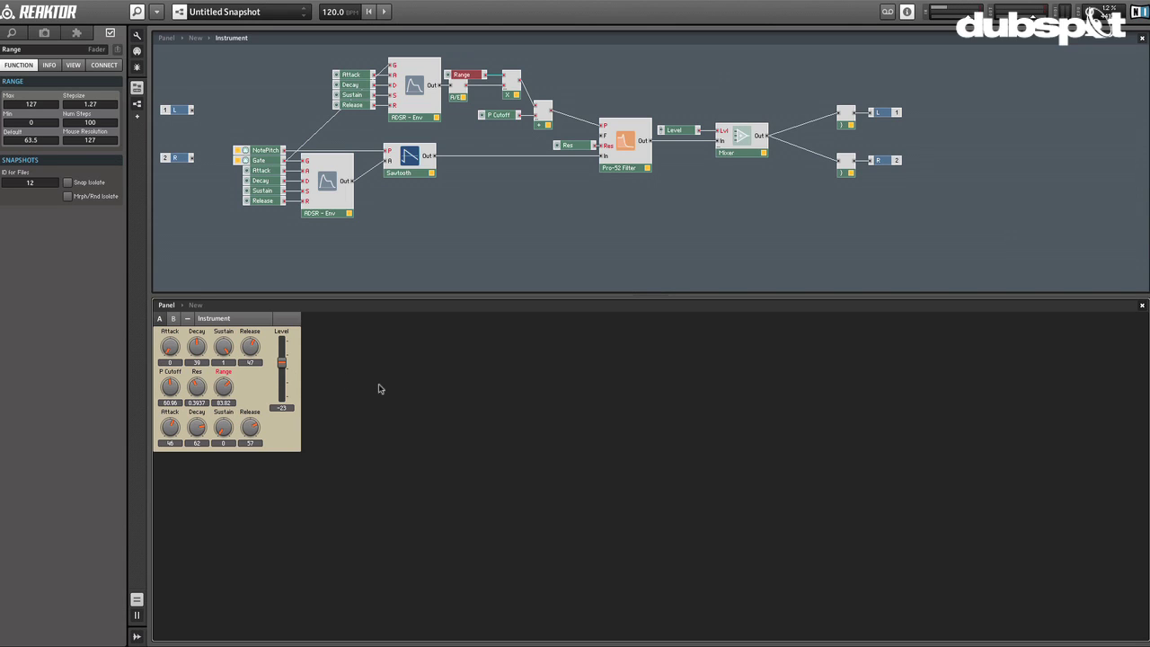
left_click(406, 157)
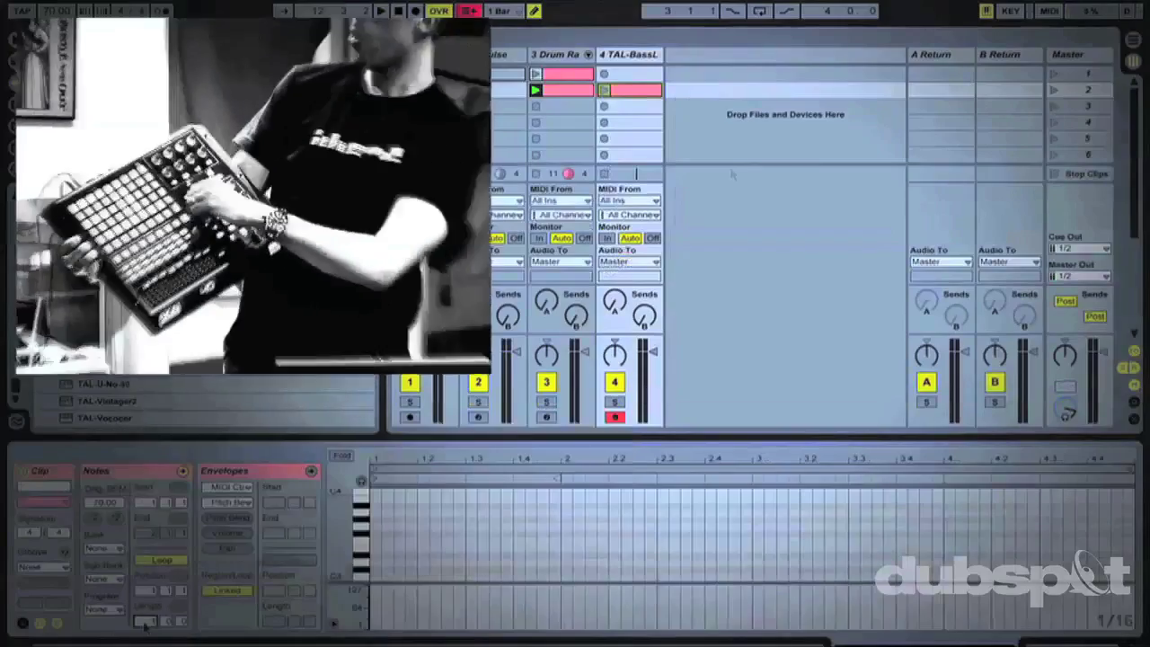
left_click(606, 91)
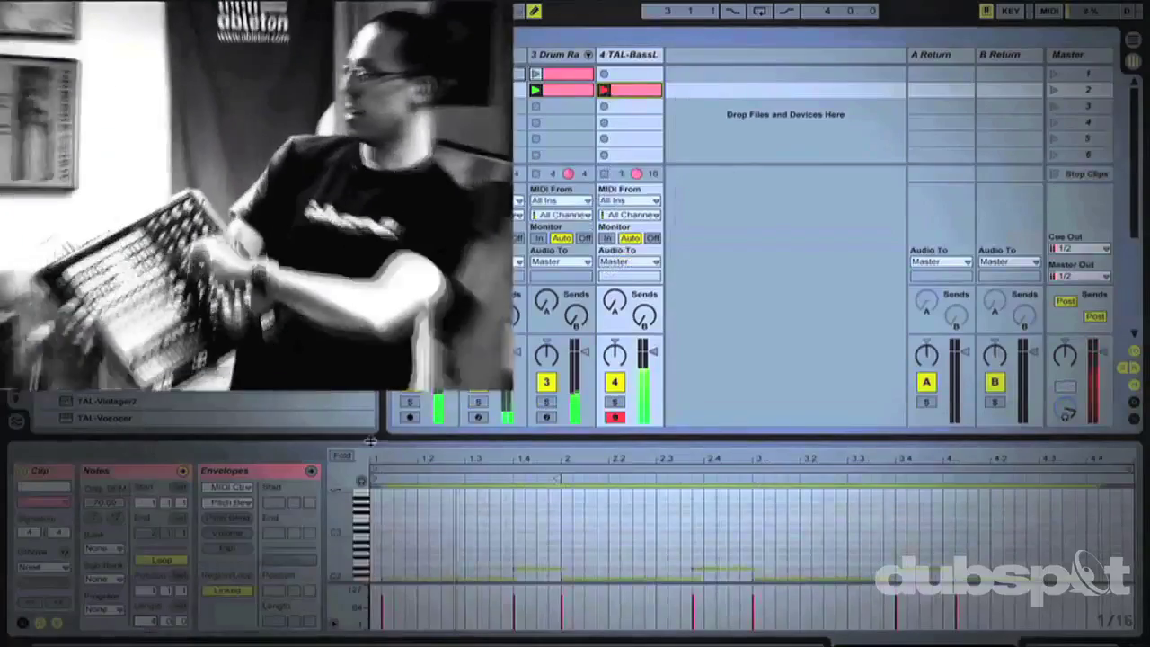